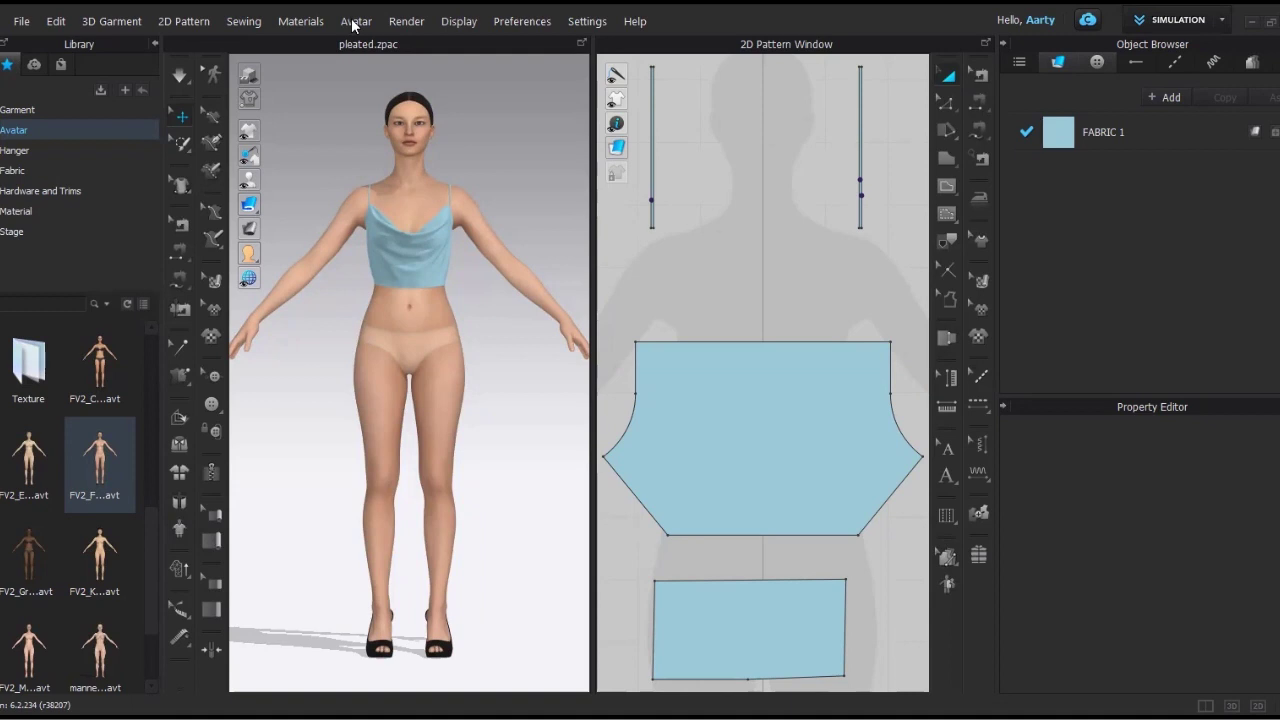
# - Move all the top's pattern pieces, including the straps, up and to the side, clear of the avatar silhouette
pyautogui.press('z')
pyautogui.scroll(-5, 776, 333)
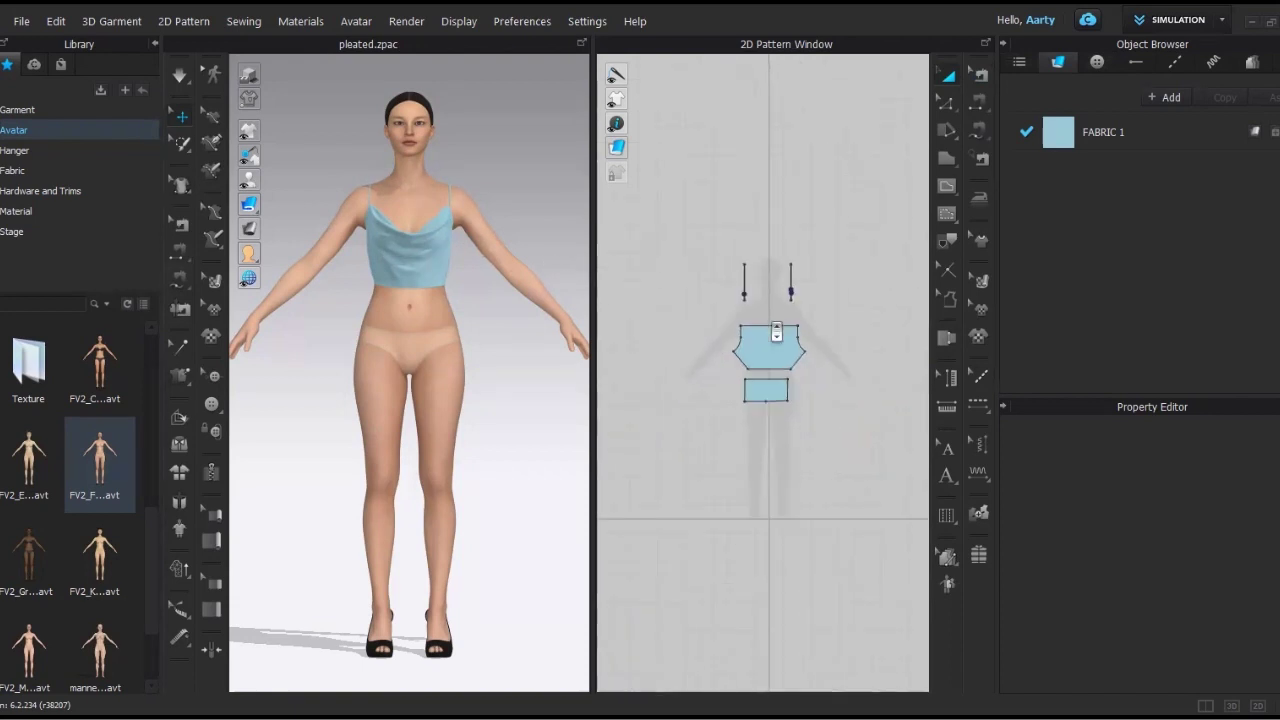
pyautogui.click(946, 78)
pyautogui.moveTo(840, 216); pyautogui.dragTo(688, 422)
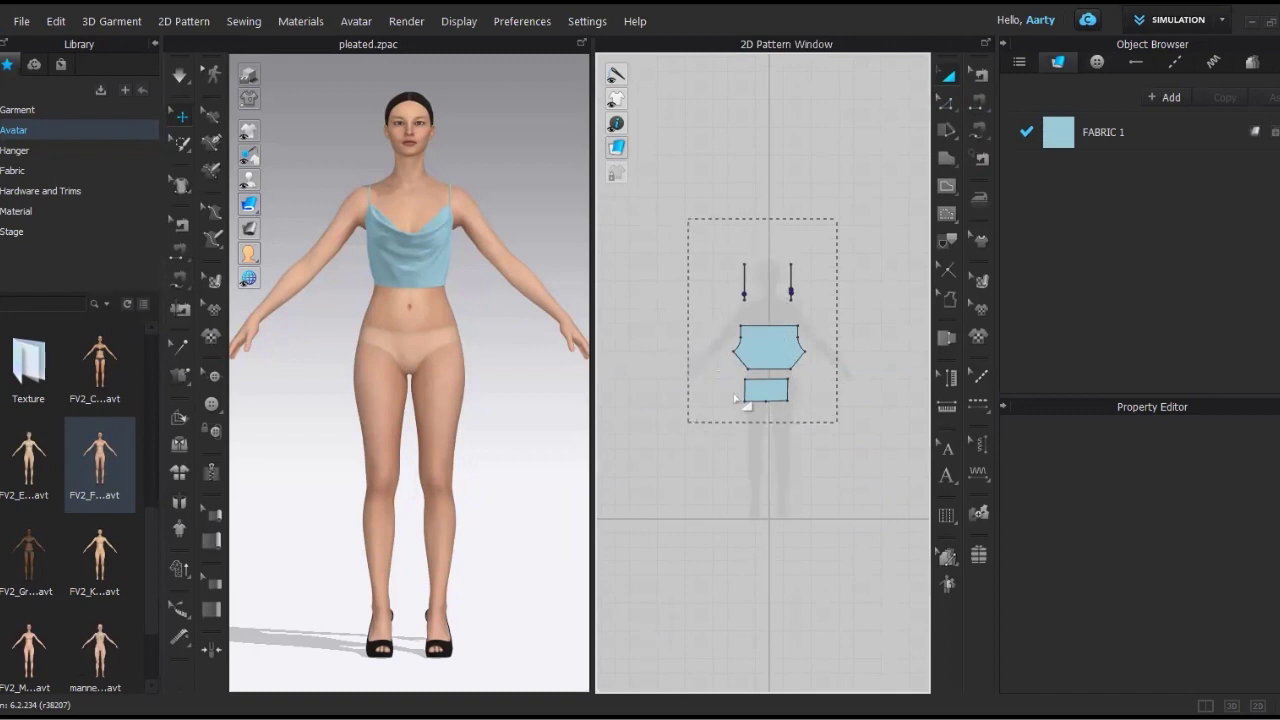
pyautogui.moveTo(714, 334)
pyautogui.mouseDown()
pyautogui.moveTo(694, 297)
pyautogui.moveTo(727, 315)
pyautogui.mouseUp()
pyautogui.click(831, 311)
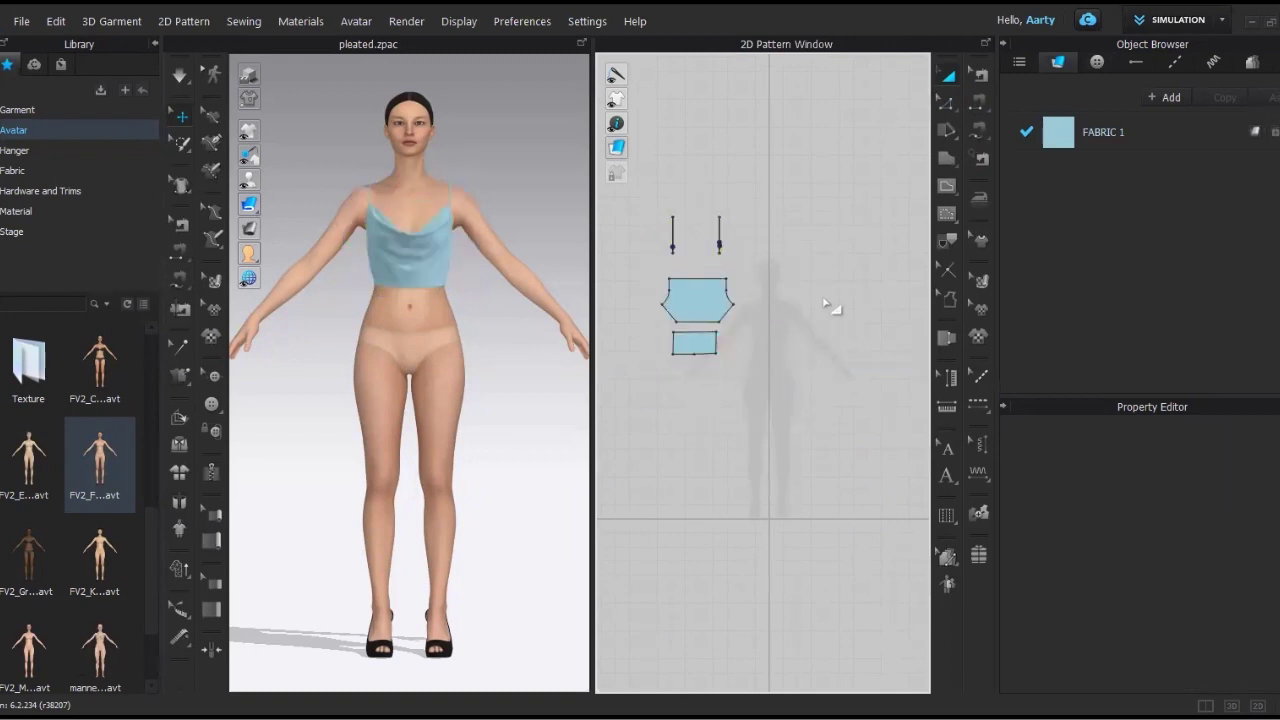
# - Create a rectangular waistband pattern 24 in wide and 1 in high over the silhouette's waist
pyautogui.click(946, 160)
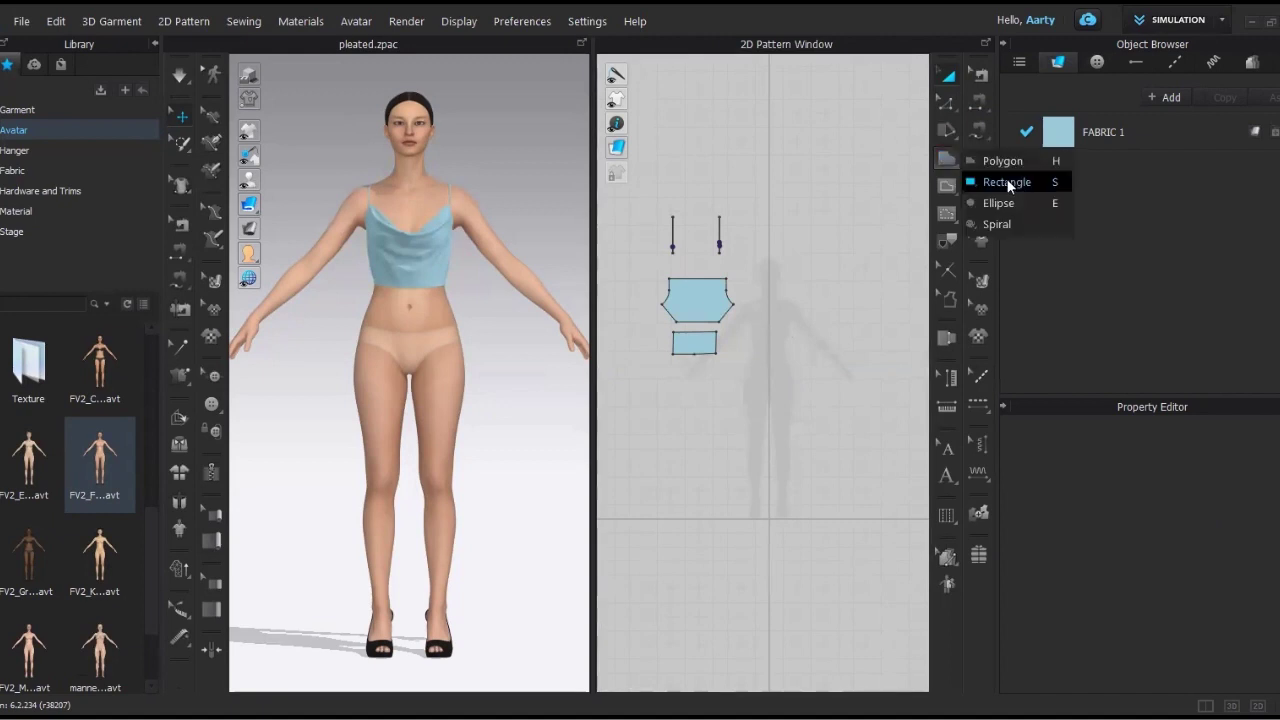
pyautogui.click(1006, 182)
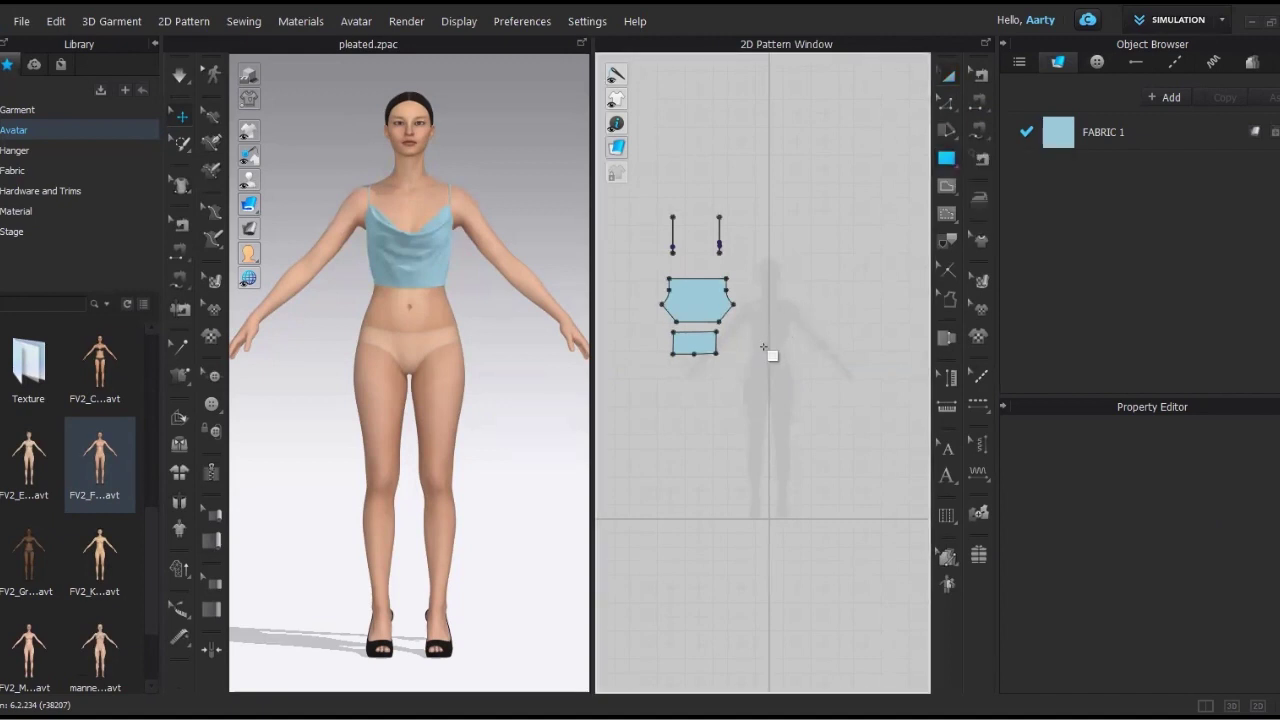
pyautogui.scroll(5, 764, 348)
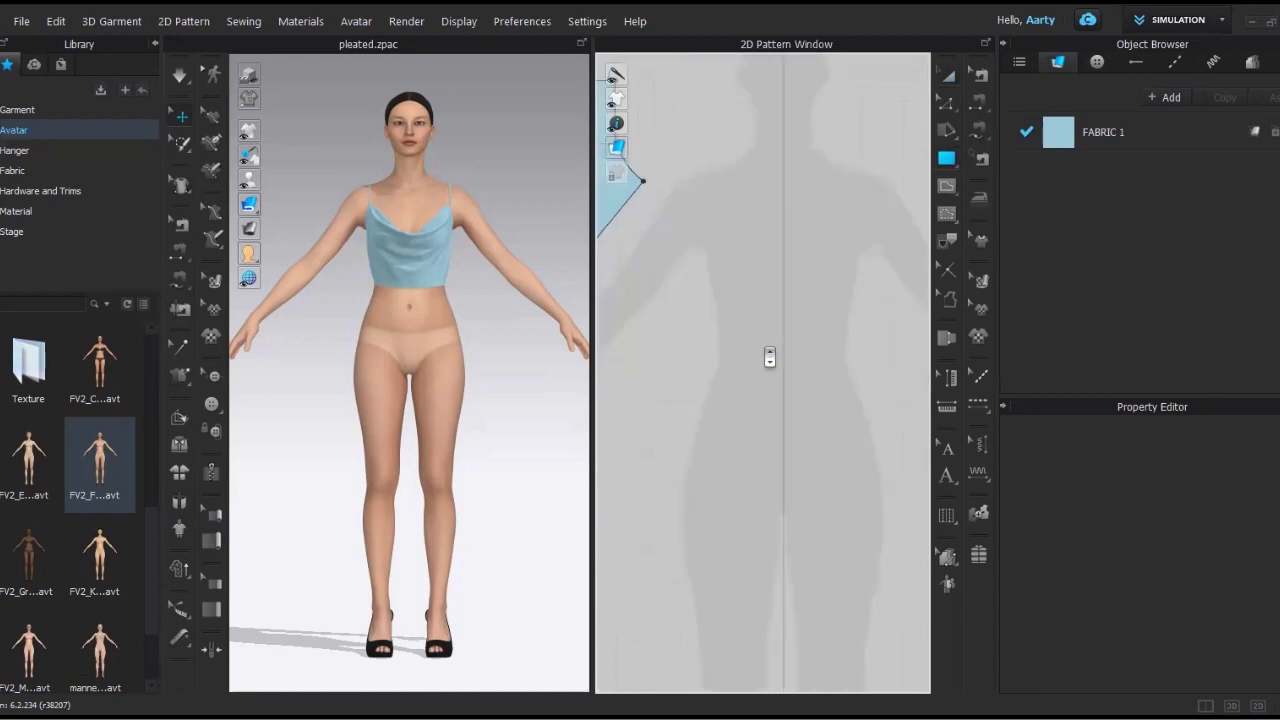
pyautogui.click(707, 333)
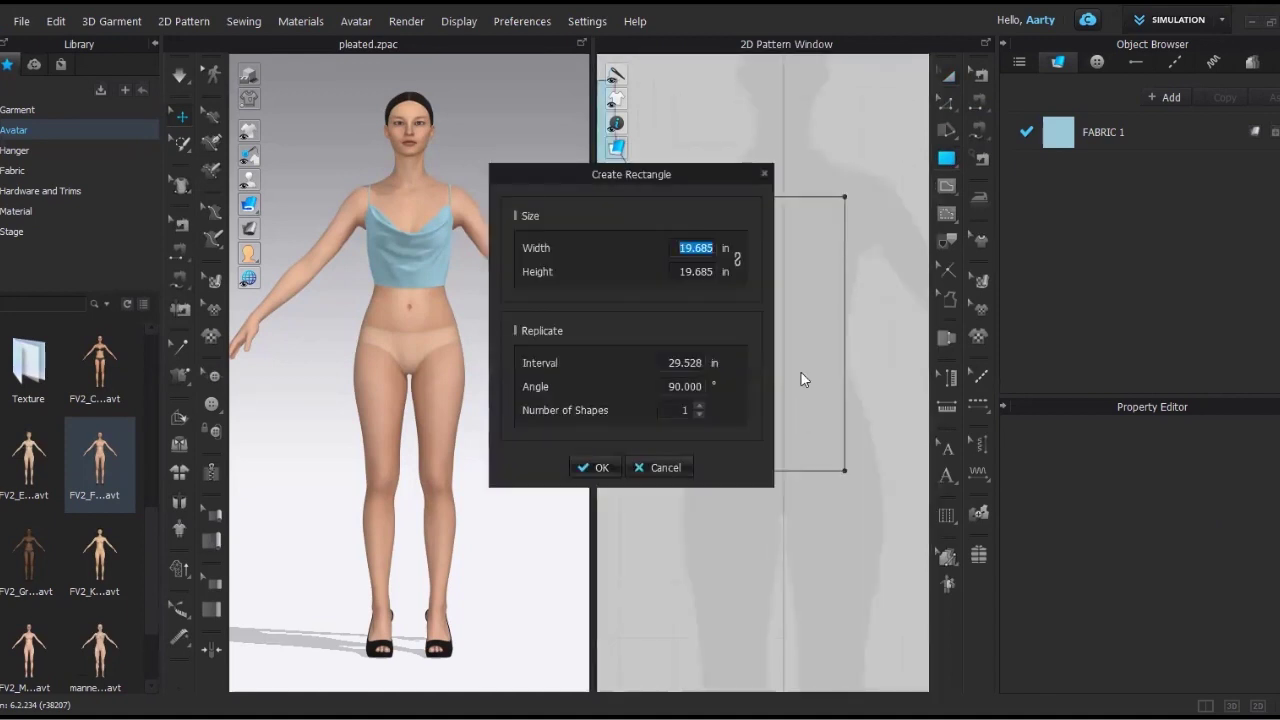
pyautogui.write('24')
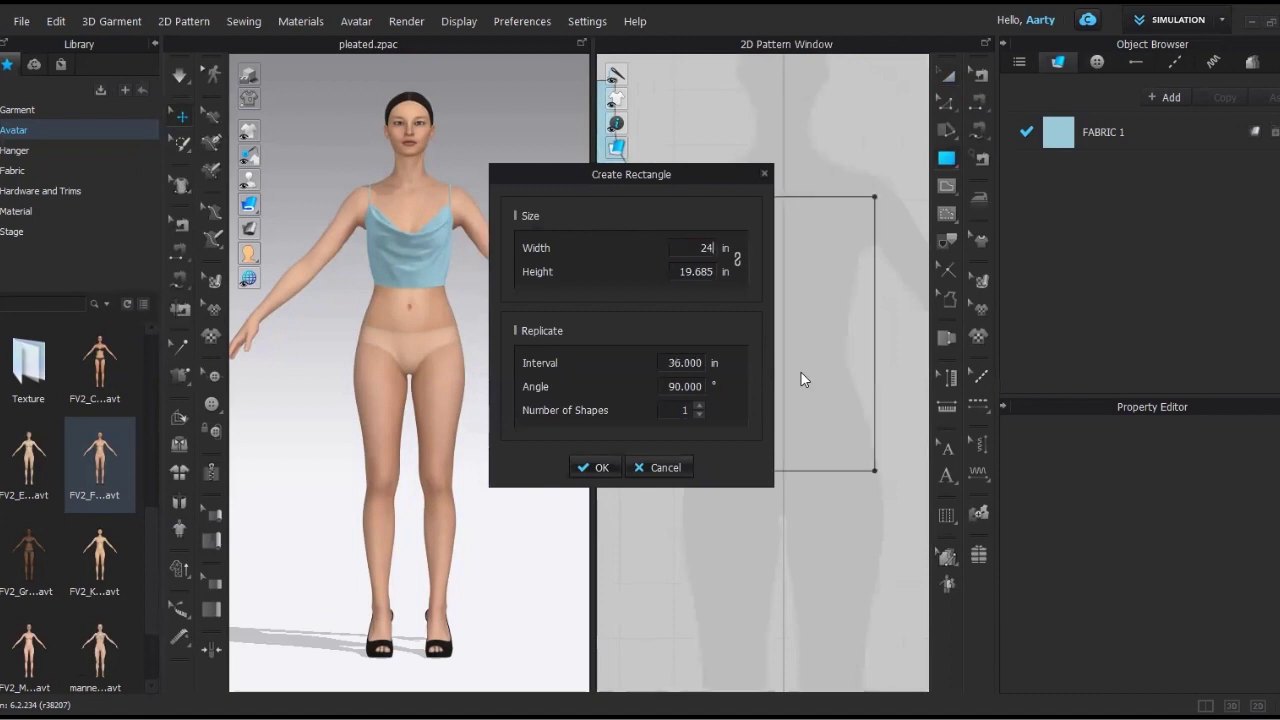
pyautogui.click(675, 271)
pyautogui.write('1')
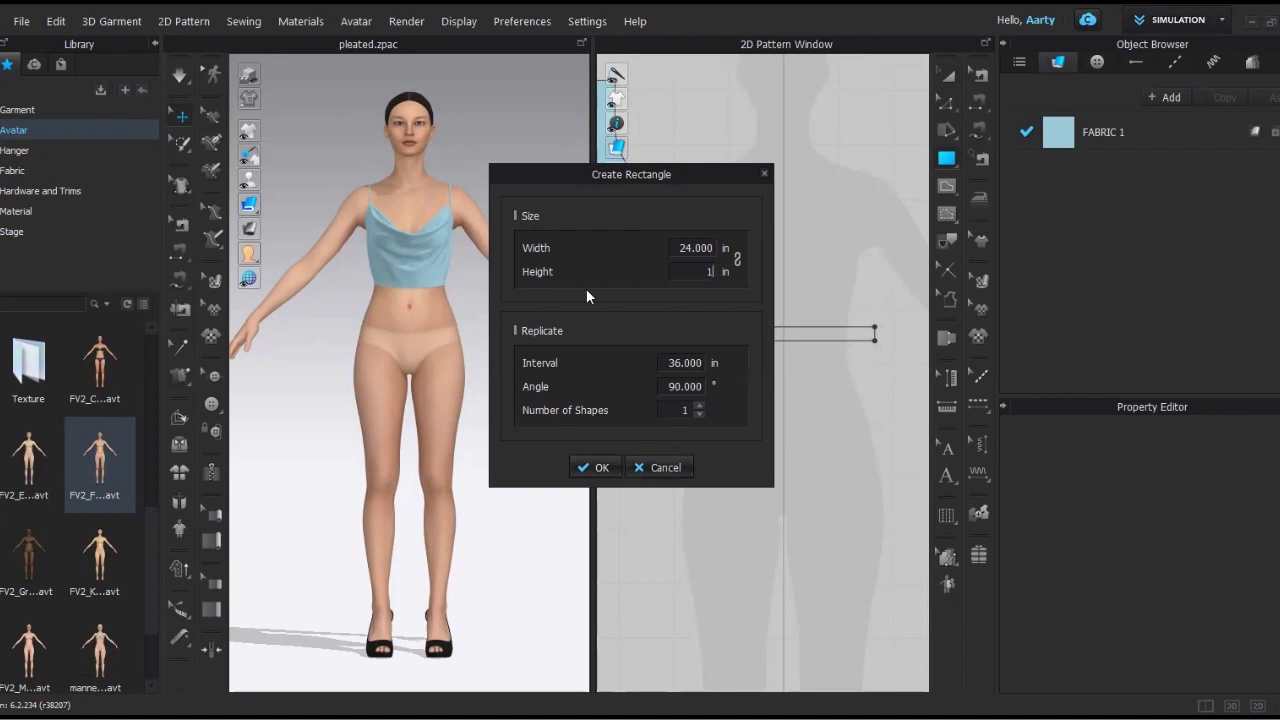
pyautogui.click(592, 468)
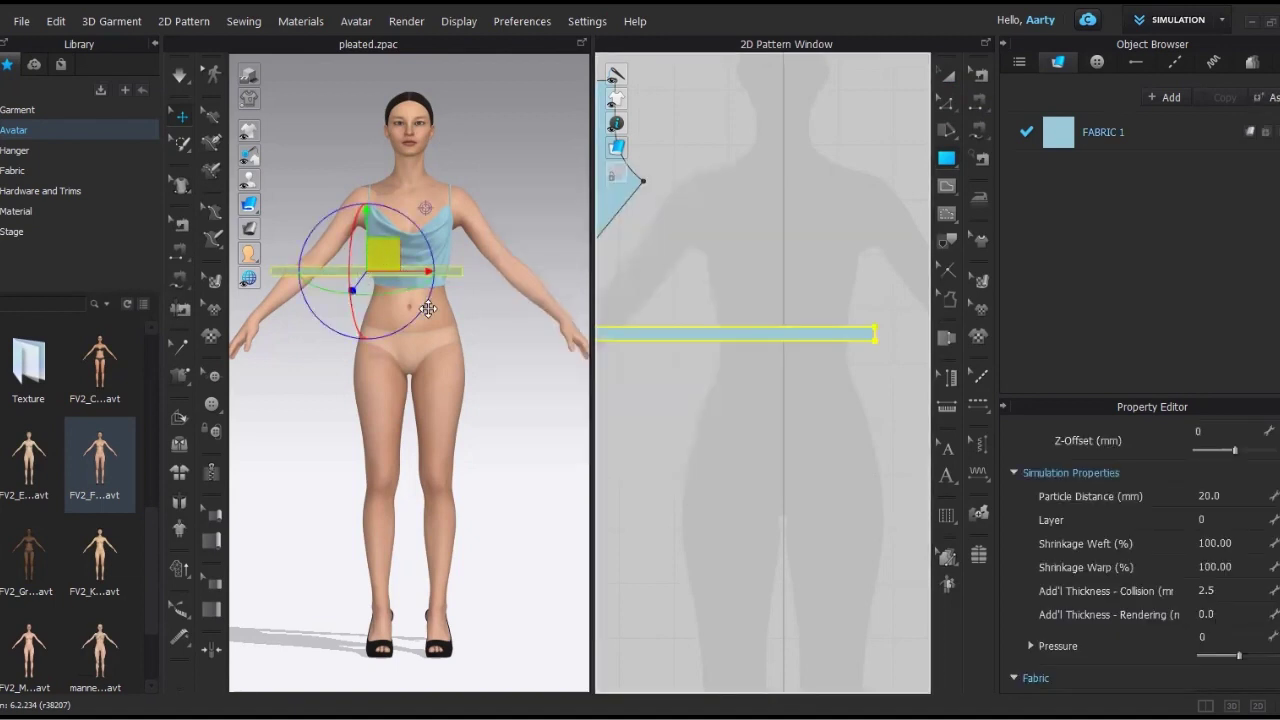
# - Show the avatar's arrangement points and wrap the waistband around the body from the front centre waist point
pyautogui.moveTo(385, 253); pyautogui.dragTo(435, 317)
pyautogui.moveTo(267, 197)
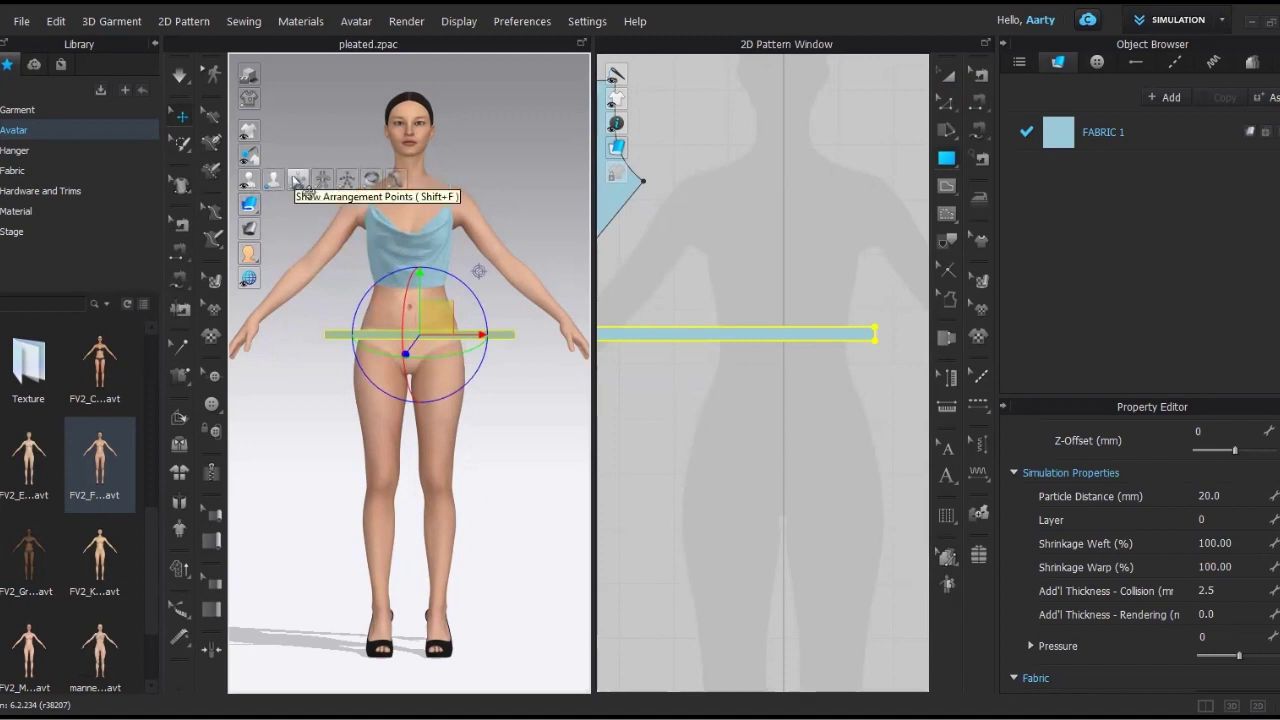
pyautogui.click(298, 180)
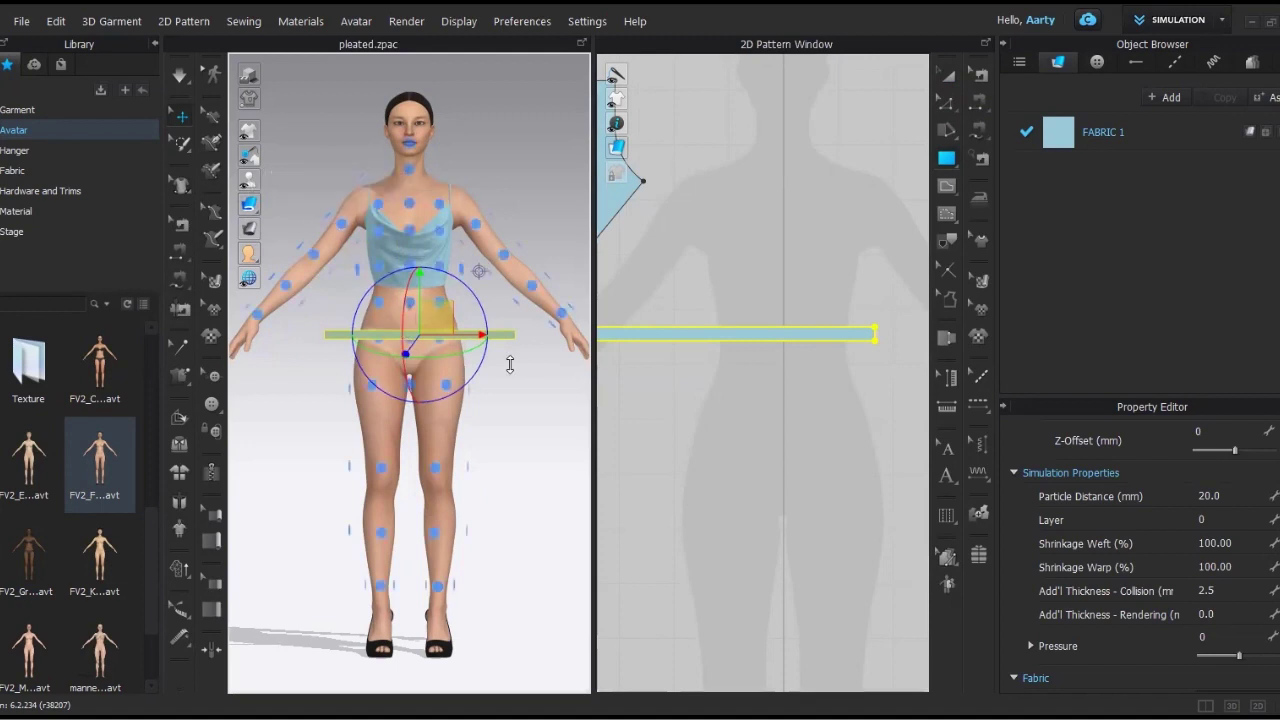
pyautogui.click(946, 75)
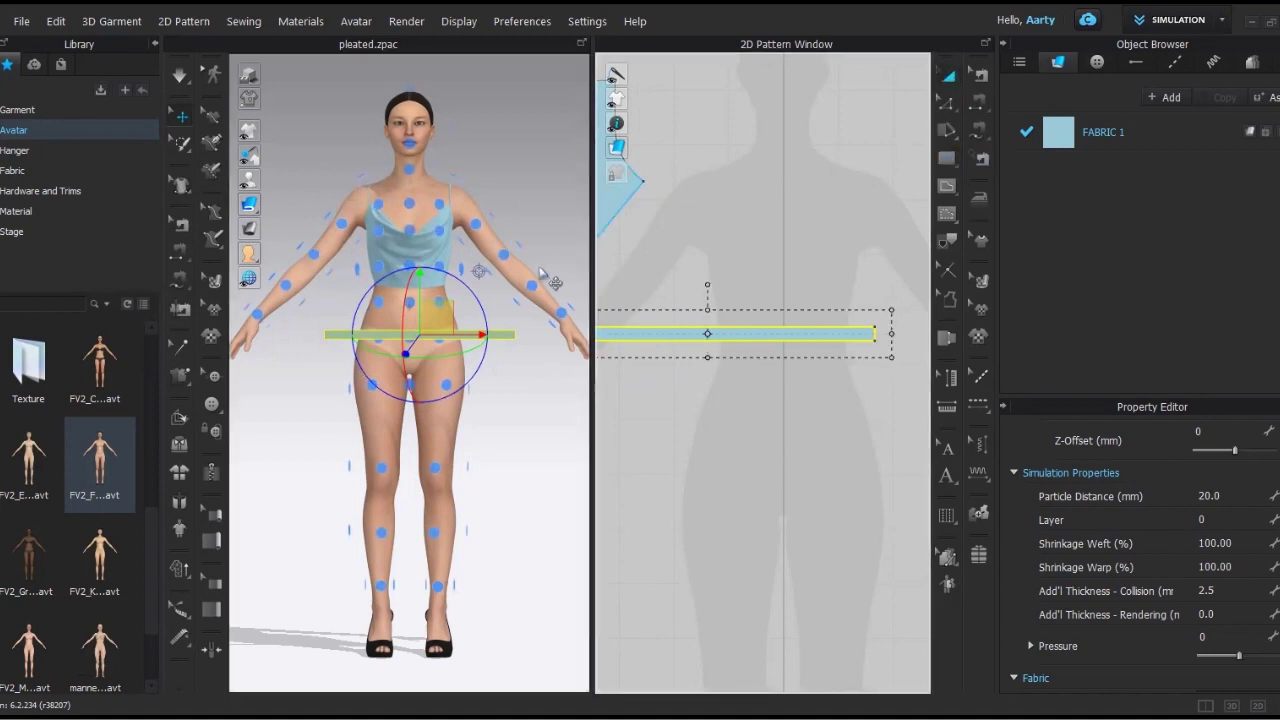
pyautogui.click(508, 337)
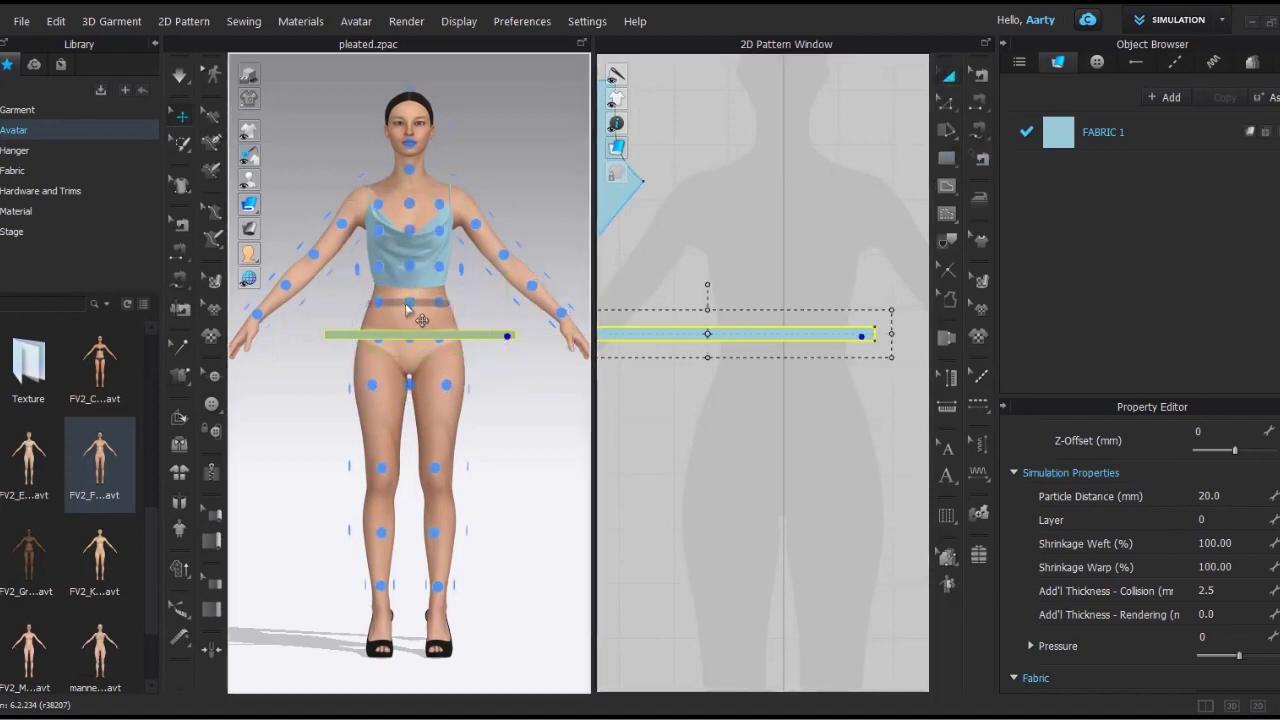
pyautogui.click(408, 305)
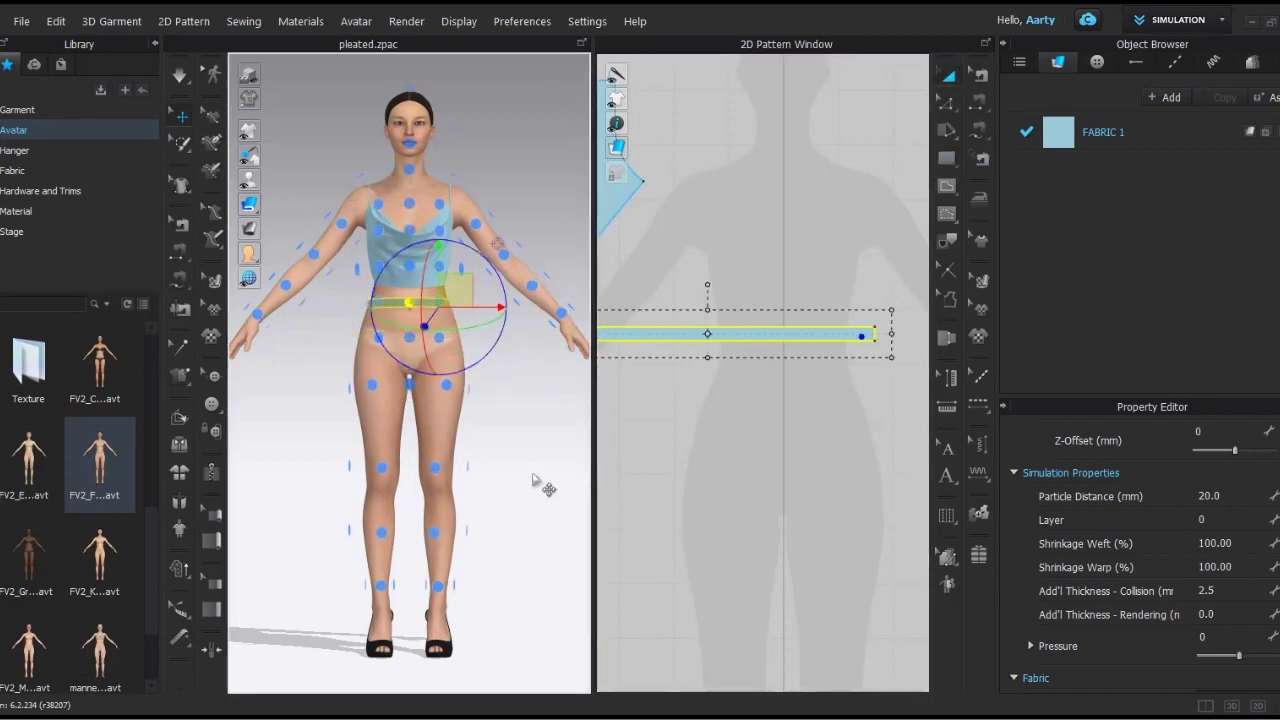
pyautogui.click(752, 468)
# - Sew the waistband's two short ends together and simulate the garment on the avatar
pyautogui.scroll(3, 700, 428)
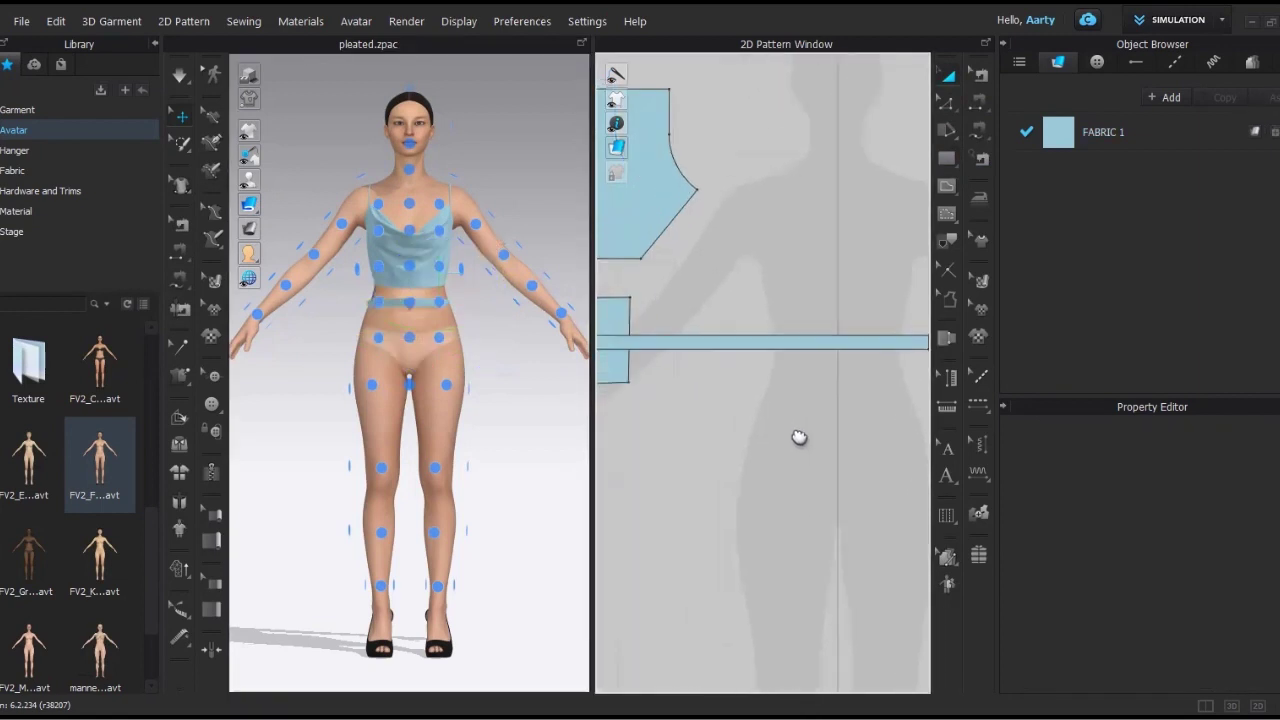
pyautogui.moveTo(763, 418); pyautogui.dragTo(746, 417, button='middle')
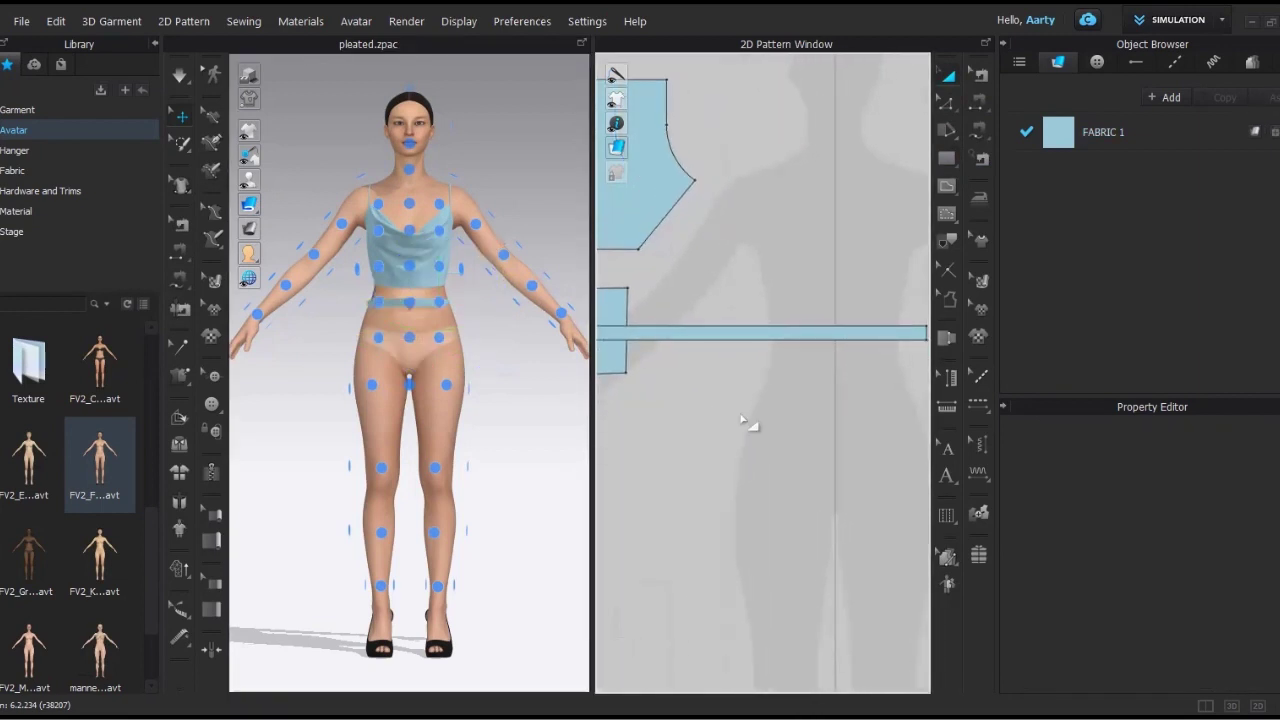
pyautogui.scroll(-2, 744, 422)
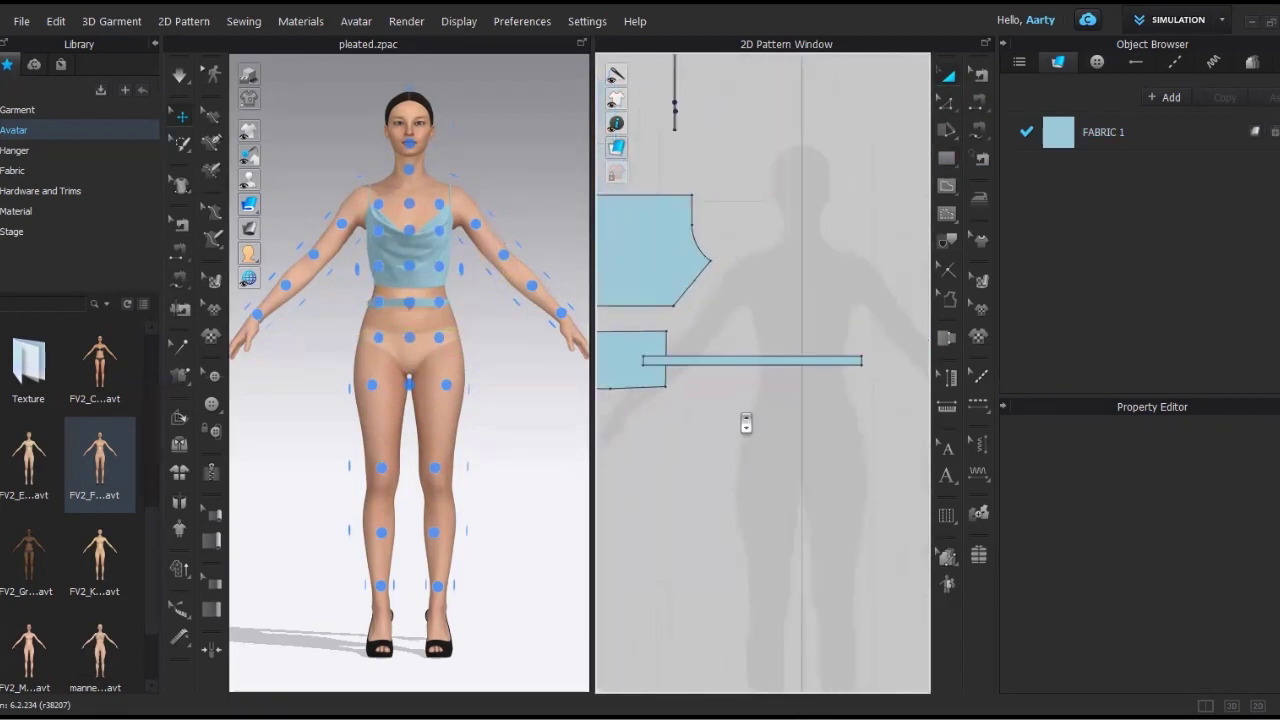
pyautogui.click(176, 255)
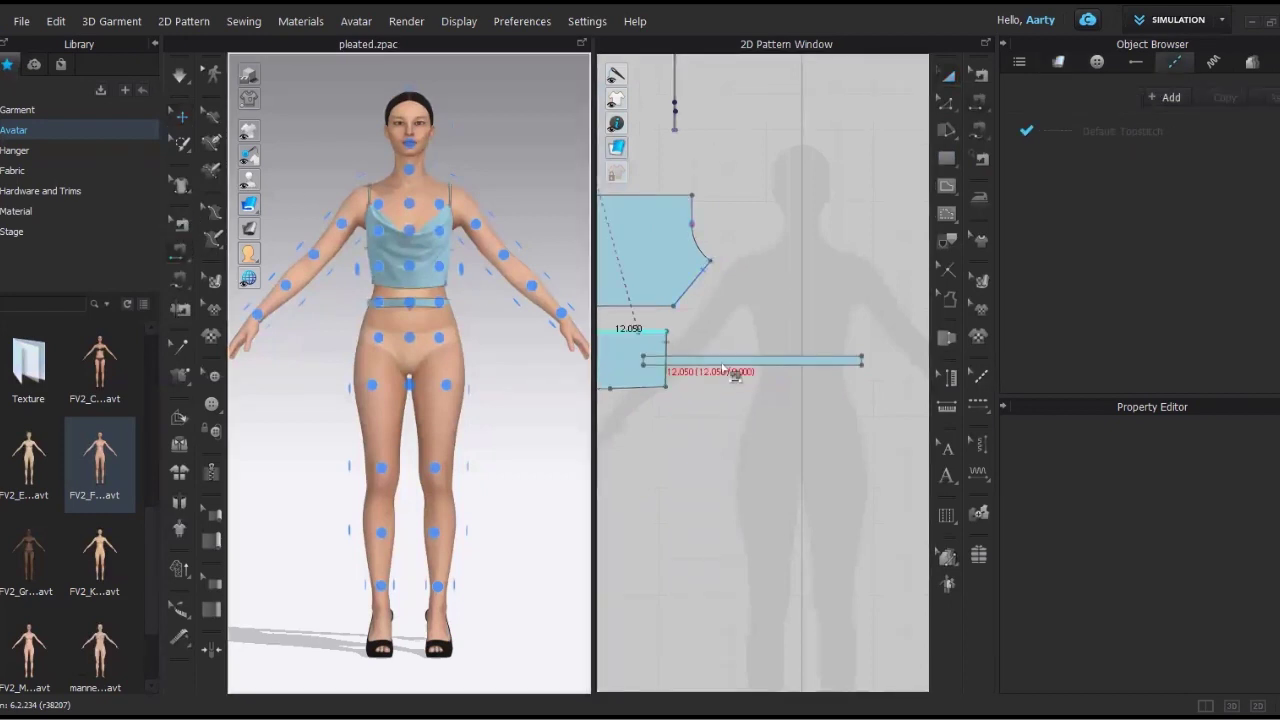
pyautogui.click(690, 375)
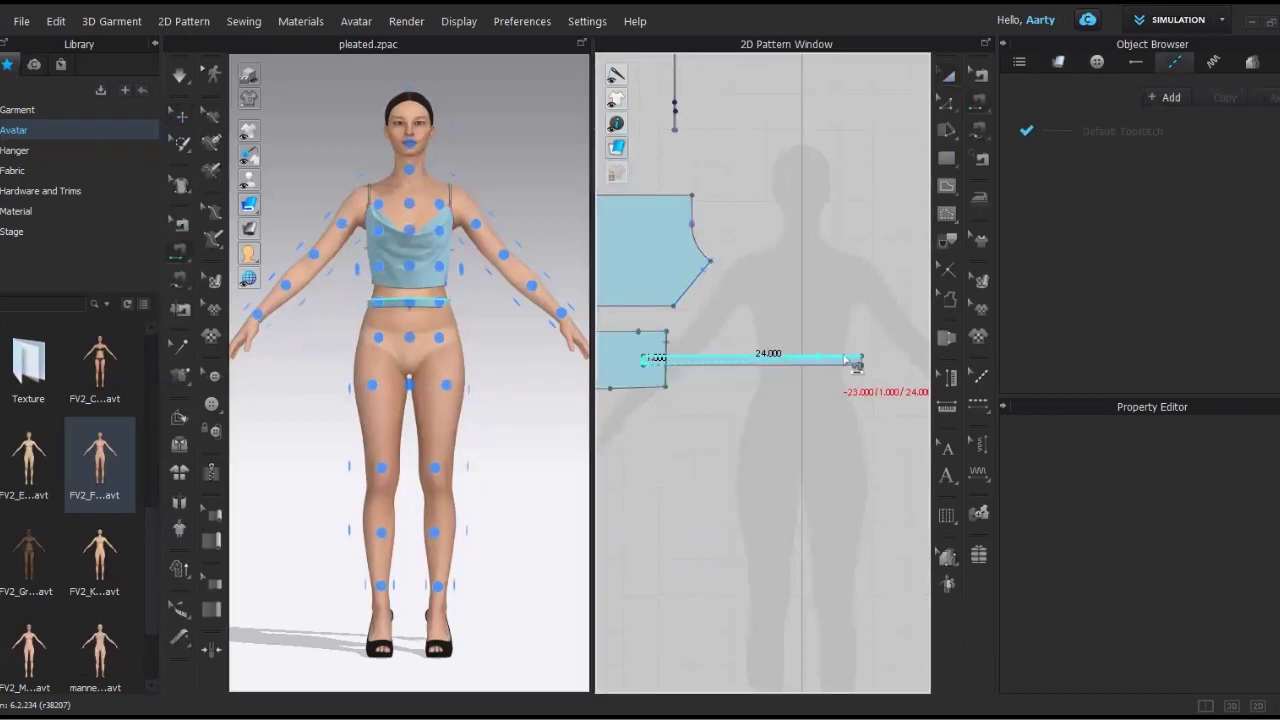
pyautogui.click(864, 364)
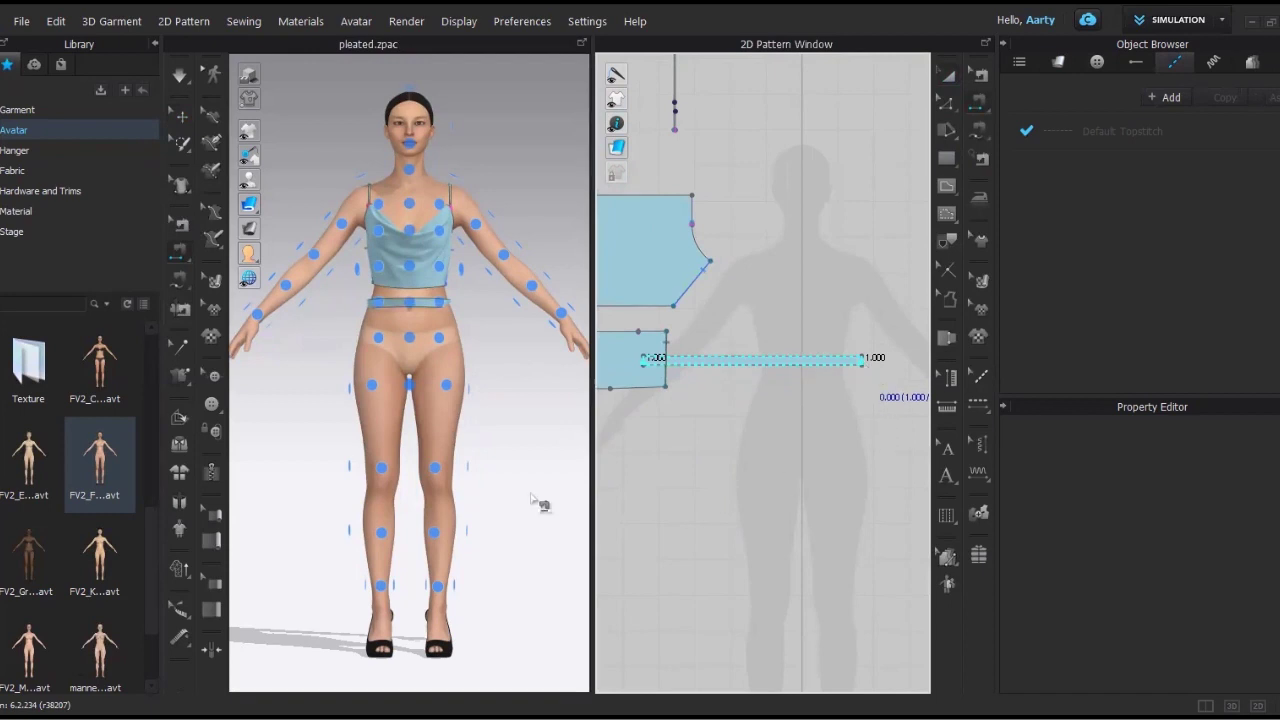
pyautogui.moveTo(335, 379); pyautogui.dragTo(575, 385, button='right')
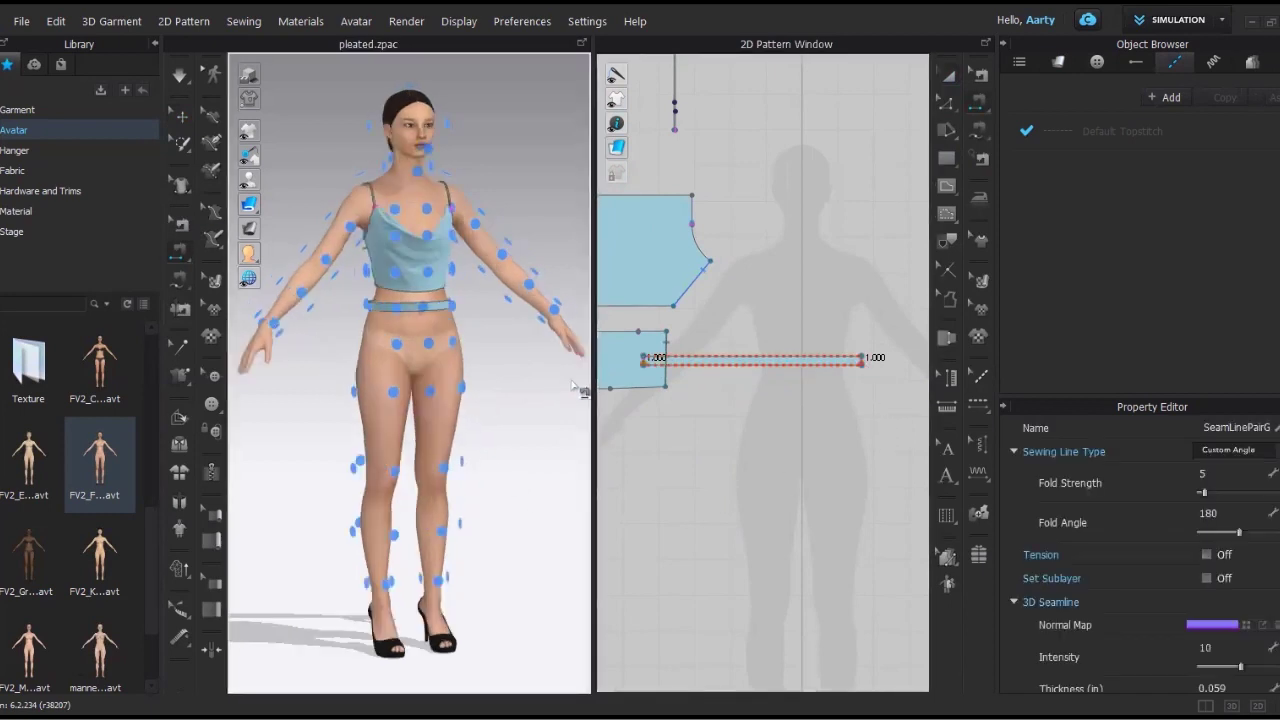
pyautogui.rightClick(573, 385)
pyautogui.click(801, 261)
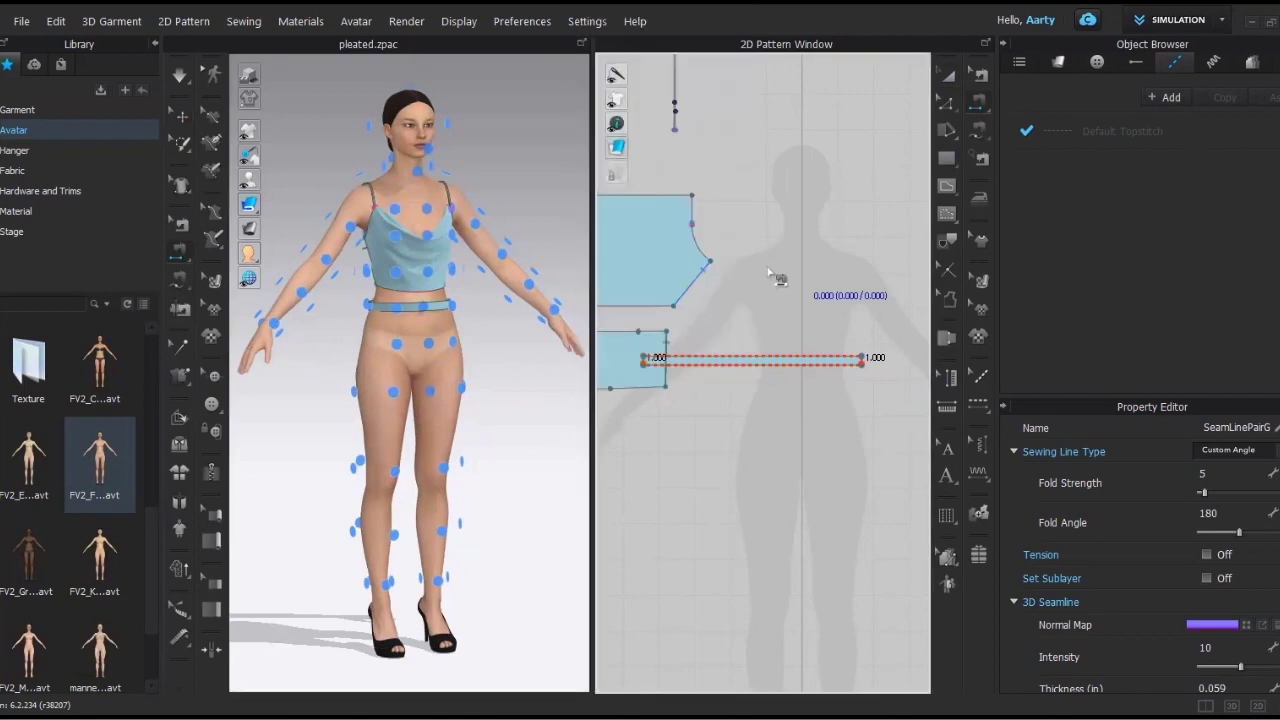
pyautogui.press('Escape')
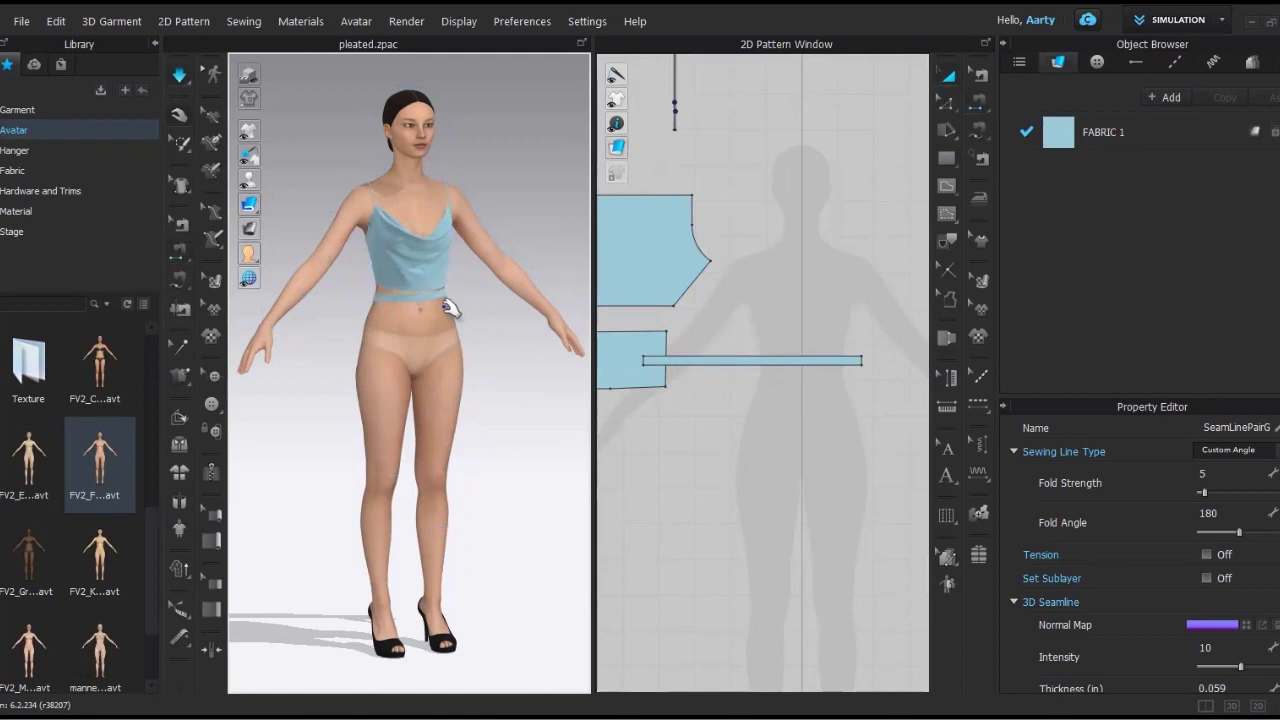
# - Settle the waistband against the top's hem in 3D and freeze all the garment pieces
pyautogui.click(385, 290)
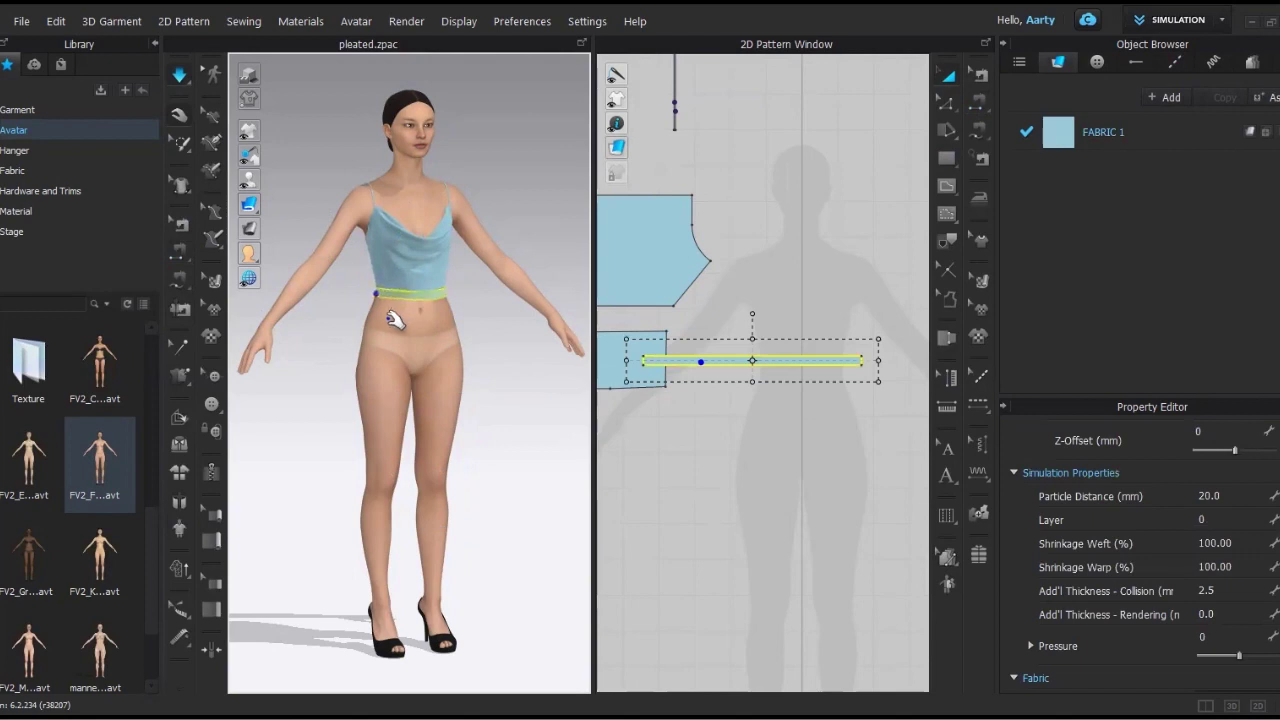
pyautogui.click(390, 318)
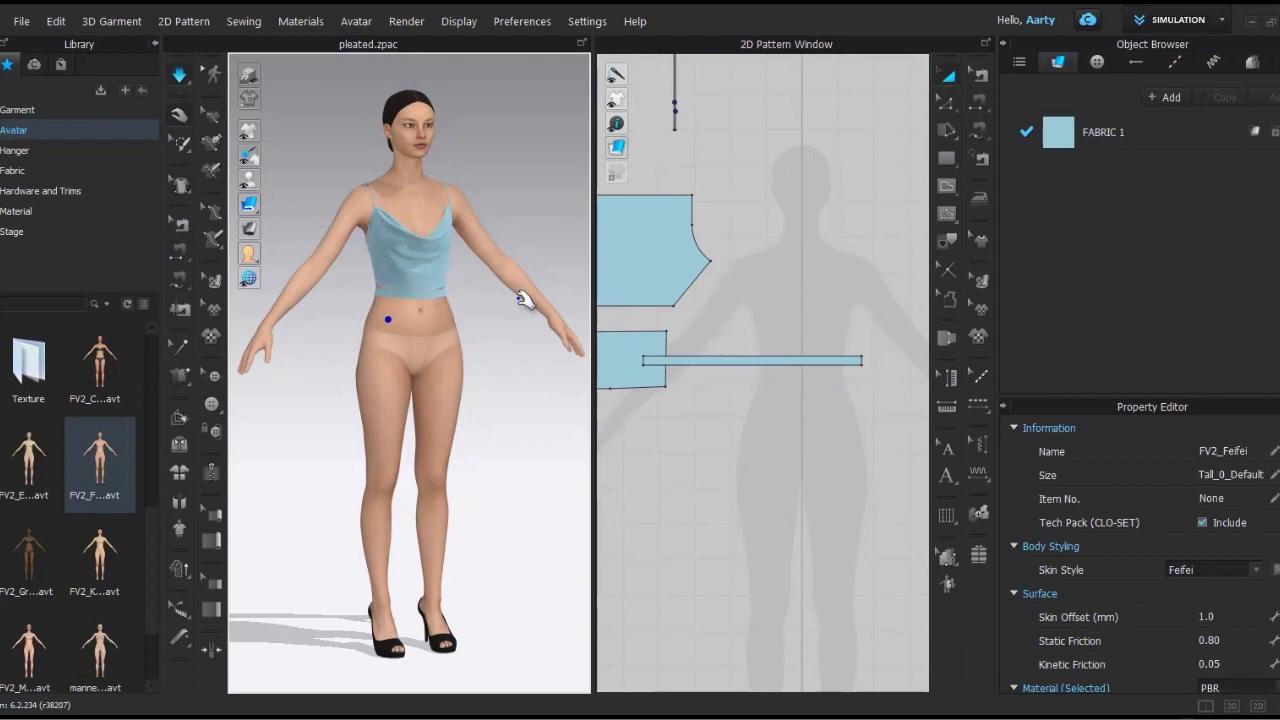
pyautogui.press('2')
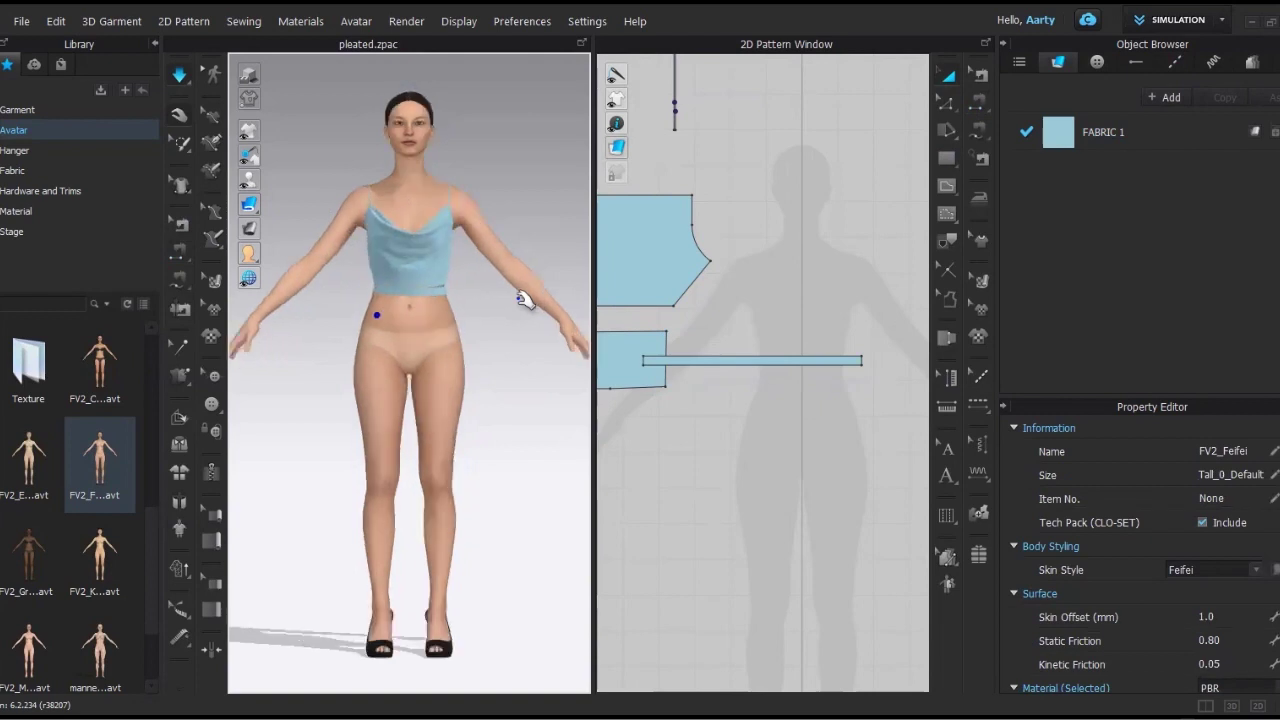
pyautogui.hotkey('ctrl', 'a')
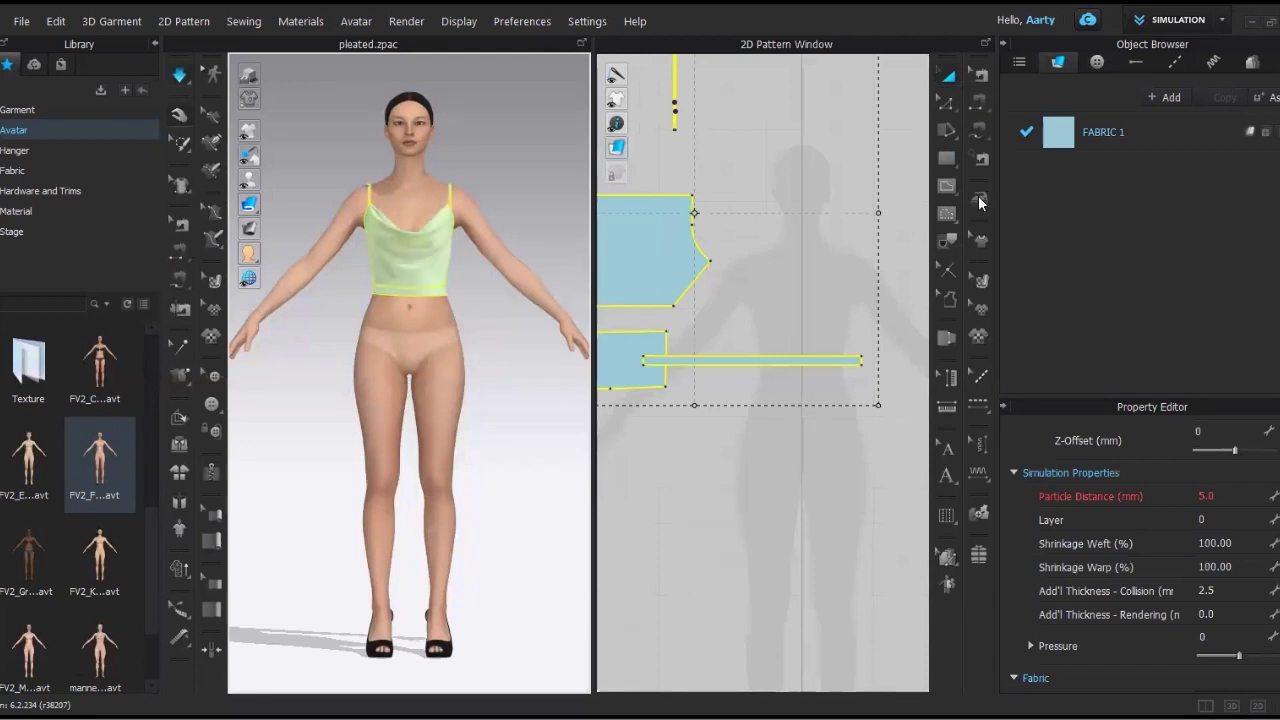
pyautogui.click(765, 500)
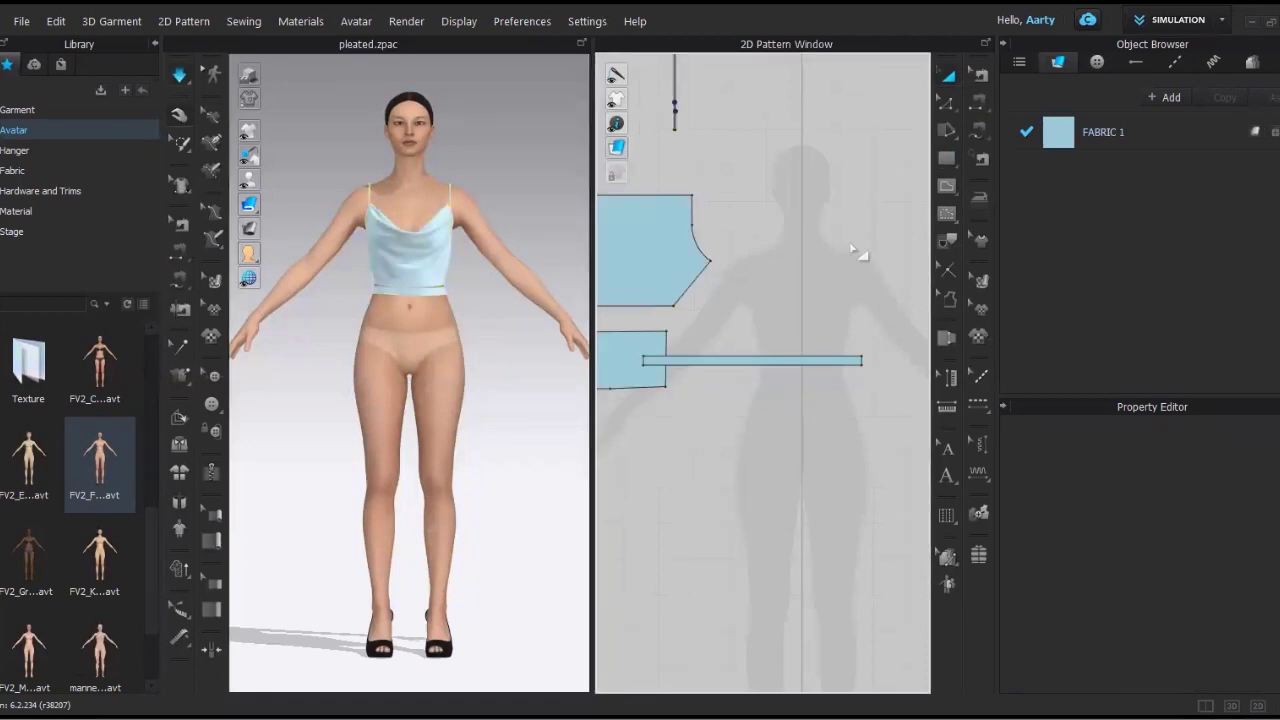
# - Create a rectangular skirt panel pattern 24 in wide and 15 in high below the waistband pattern
pyautogui.click(950, 160)
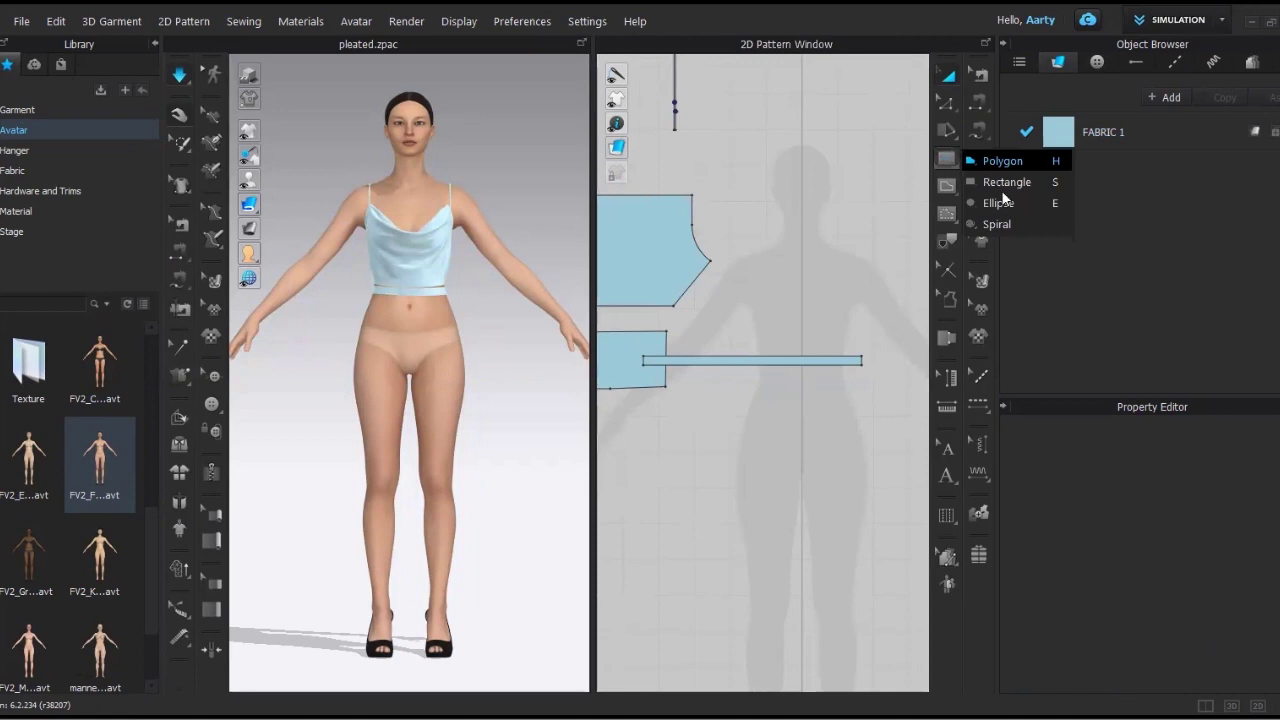
pyautogui.click(1001, 182)
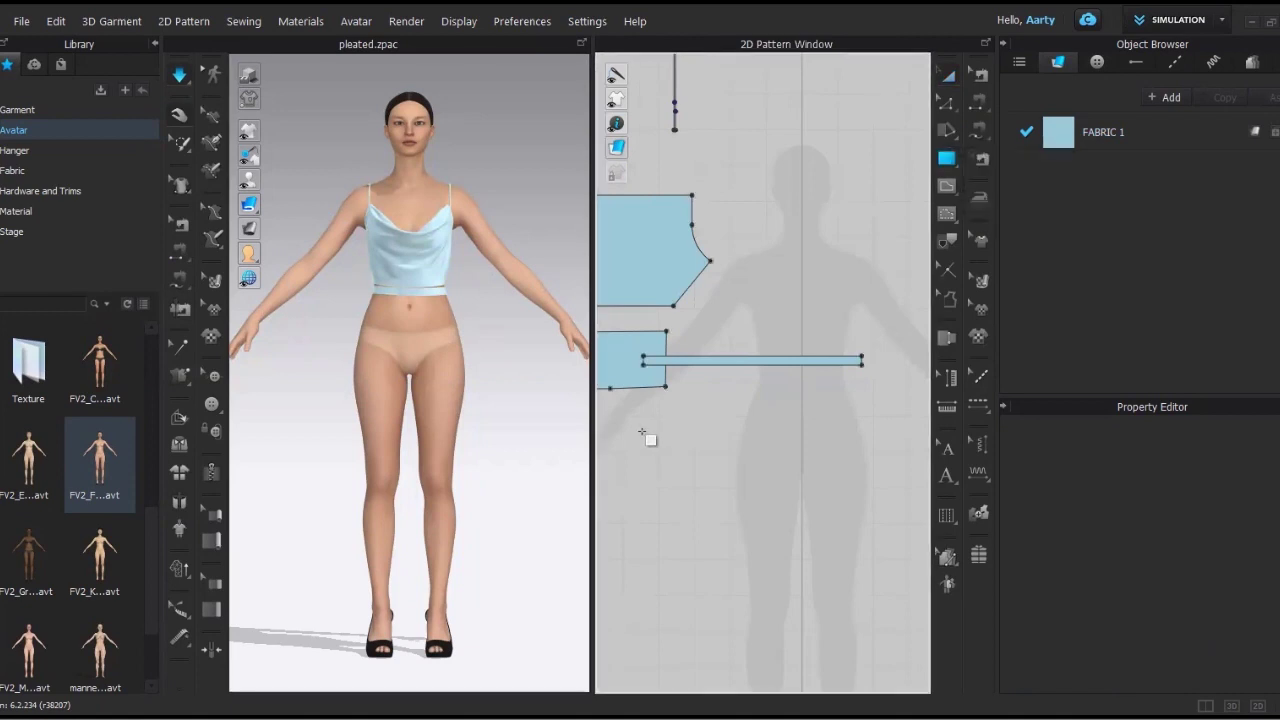
pyautogui.click(644, 433)
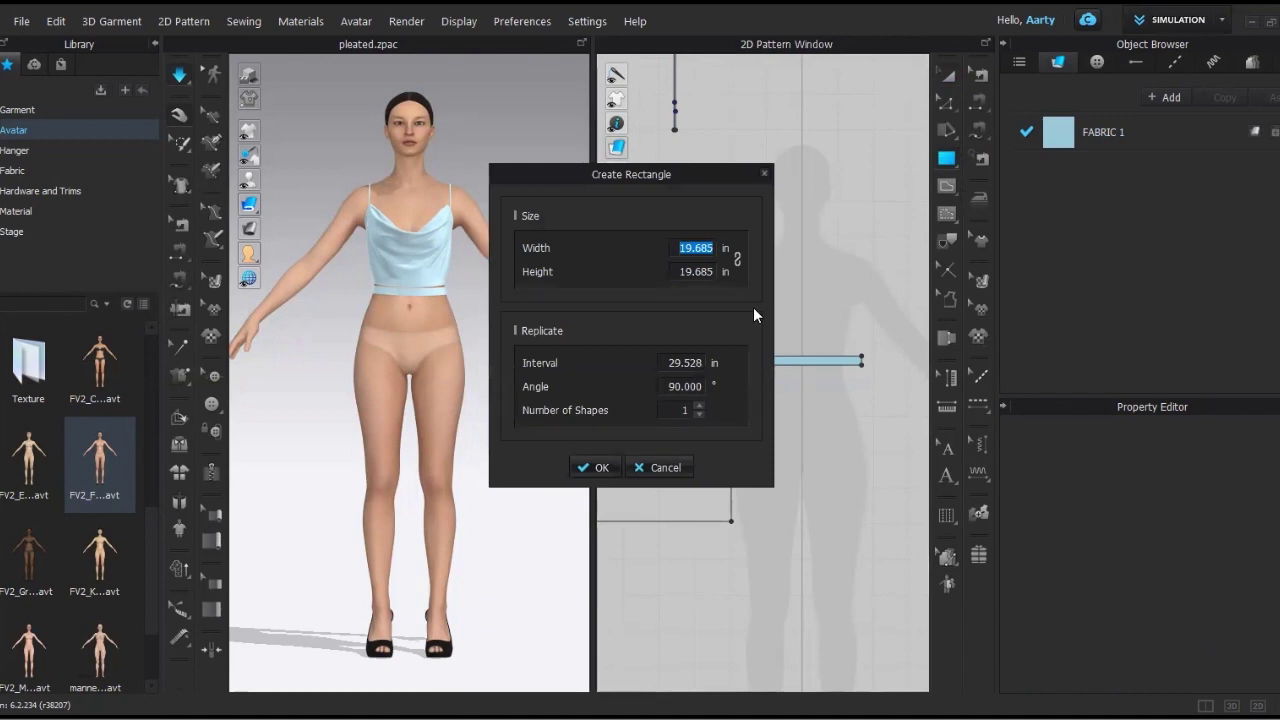
pyautogui.write('24')
pyautogui.moveTo(565, 176); pyautogui.dragTo(480, 175)
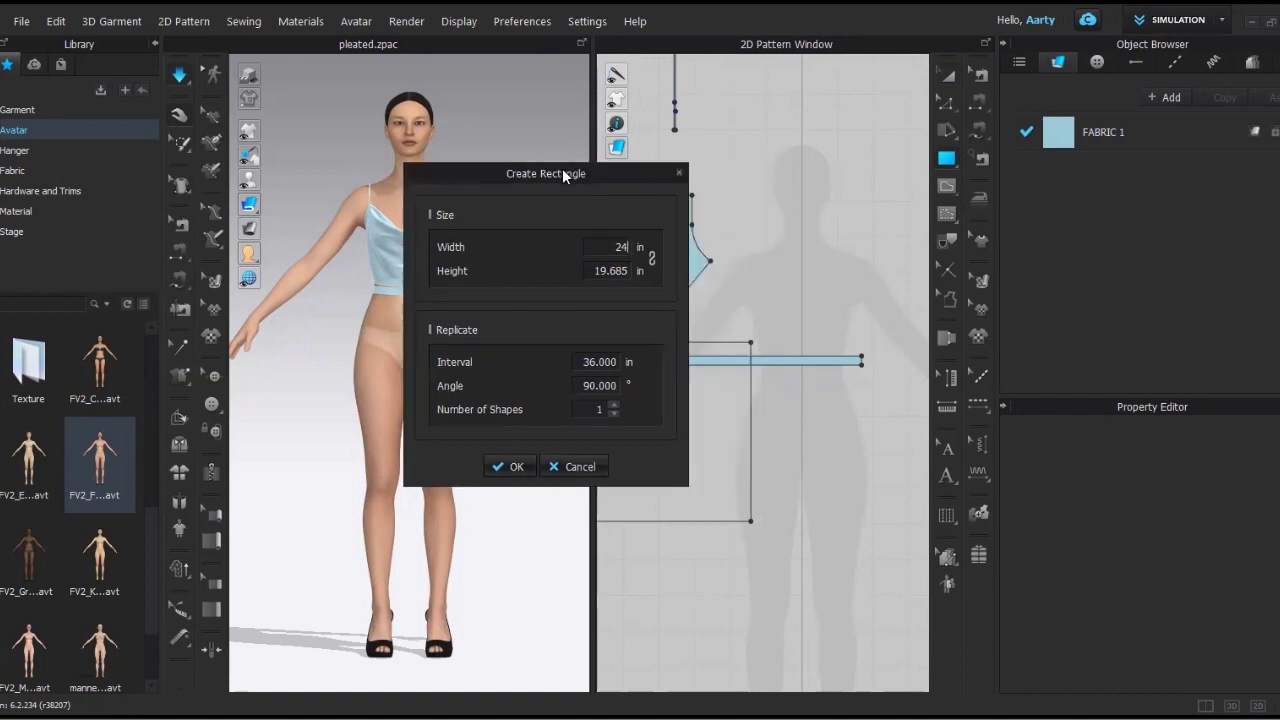
pyautogui.press('Tab')
pyautogui.write('1')
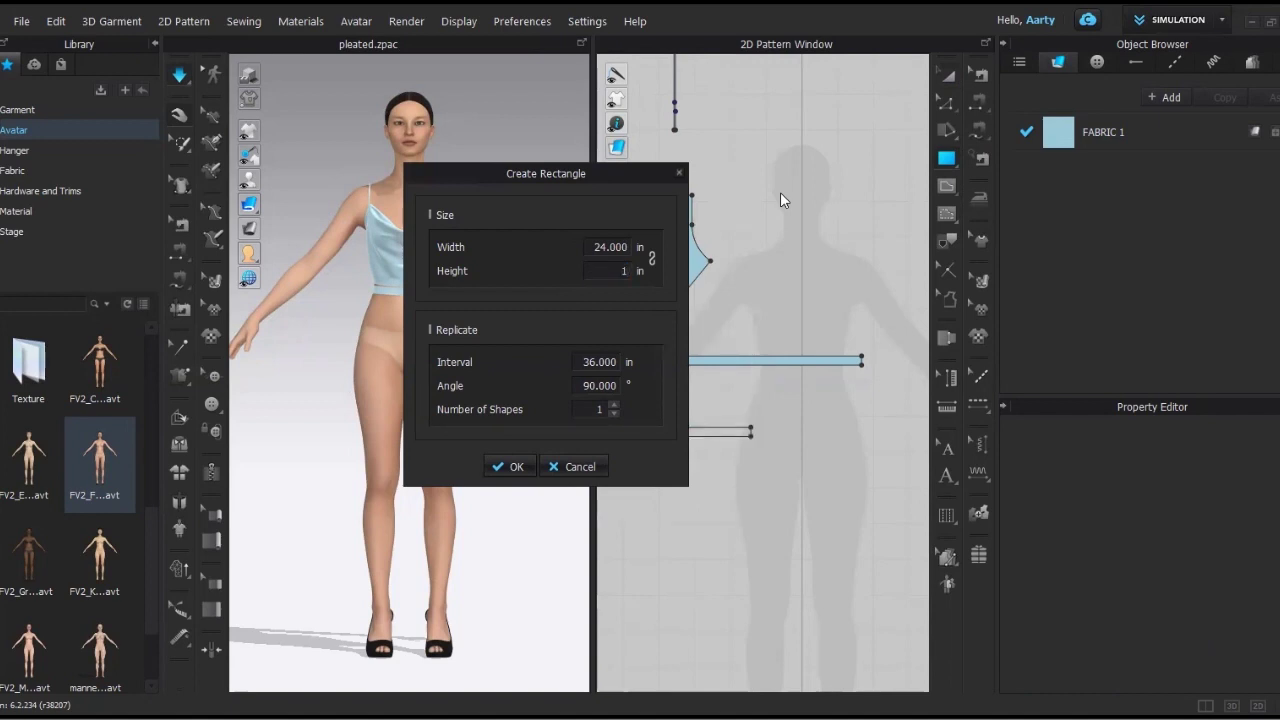
pyautogui.write('8')
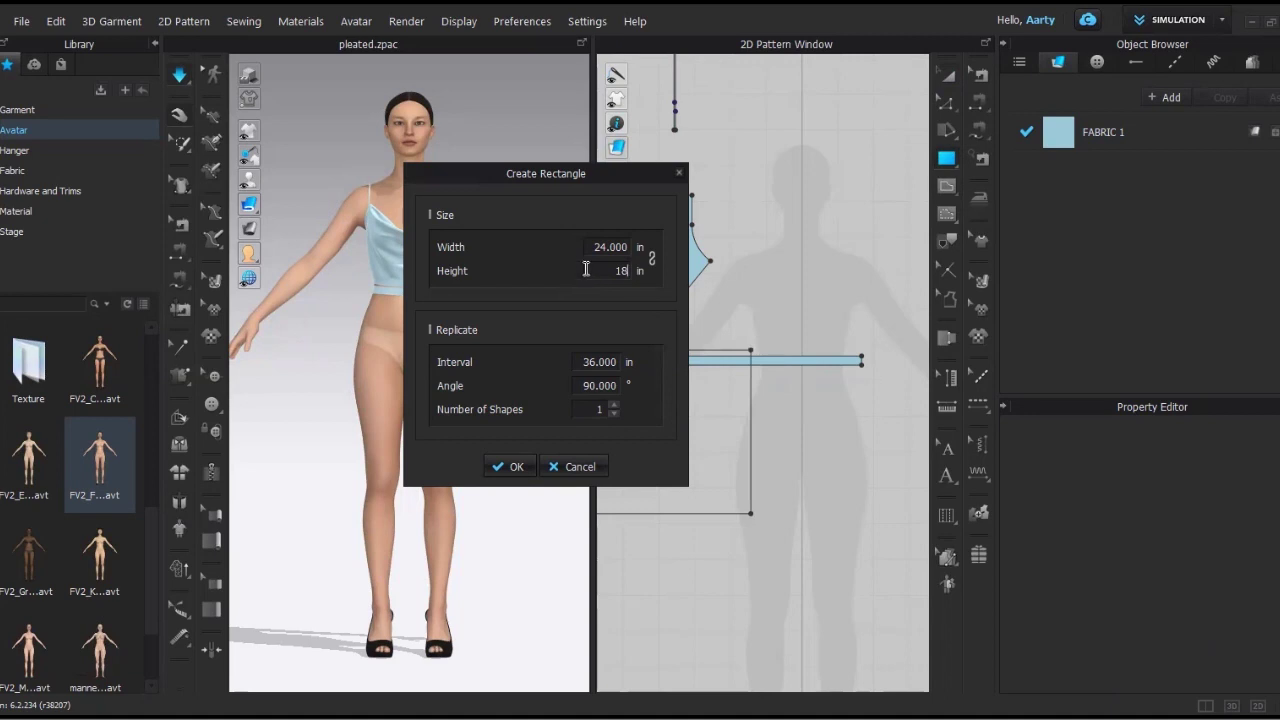
pyautogui.hotkey('ctrl', 'a')
pyautogui.write('15')
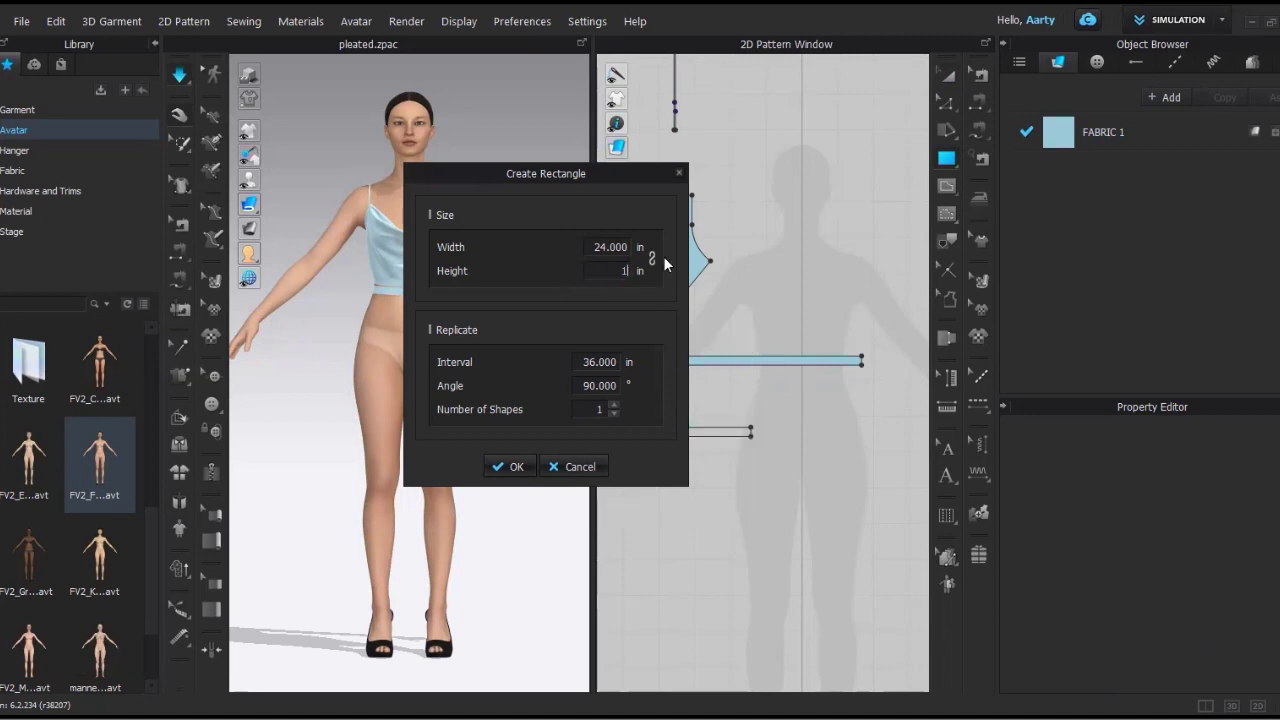
pyautogui.click(513, 467)
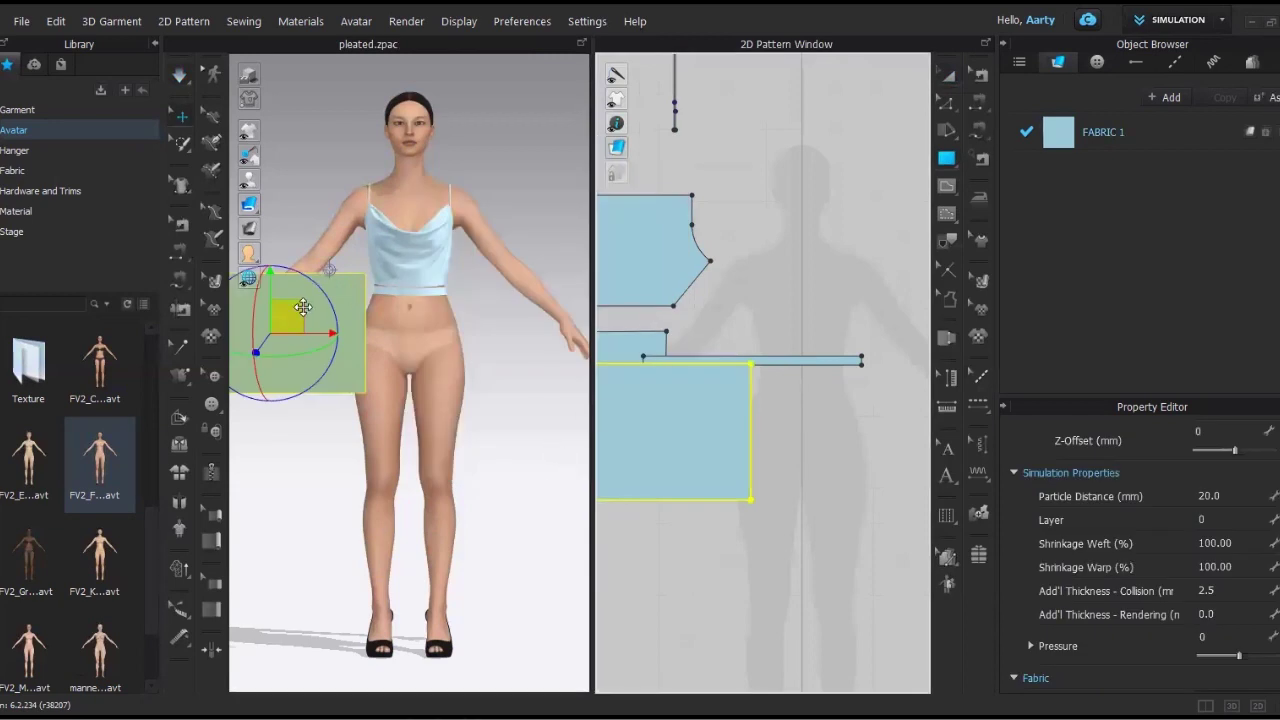
# - Position the skirt panel in front of the avatar's hips in 3D and align it directly beneath the waistband in 2D
pyautogui.moveTo(288, 312); pyautogui.dragTo(434, 347)
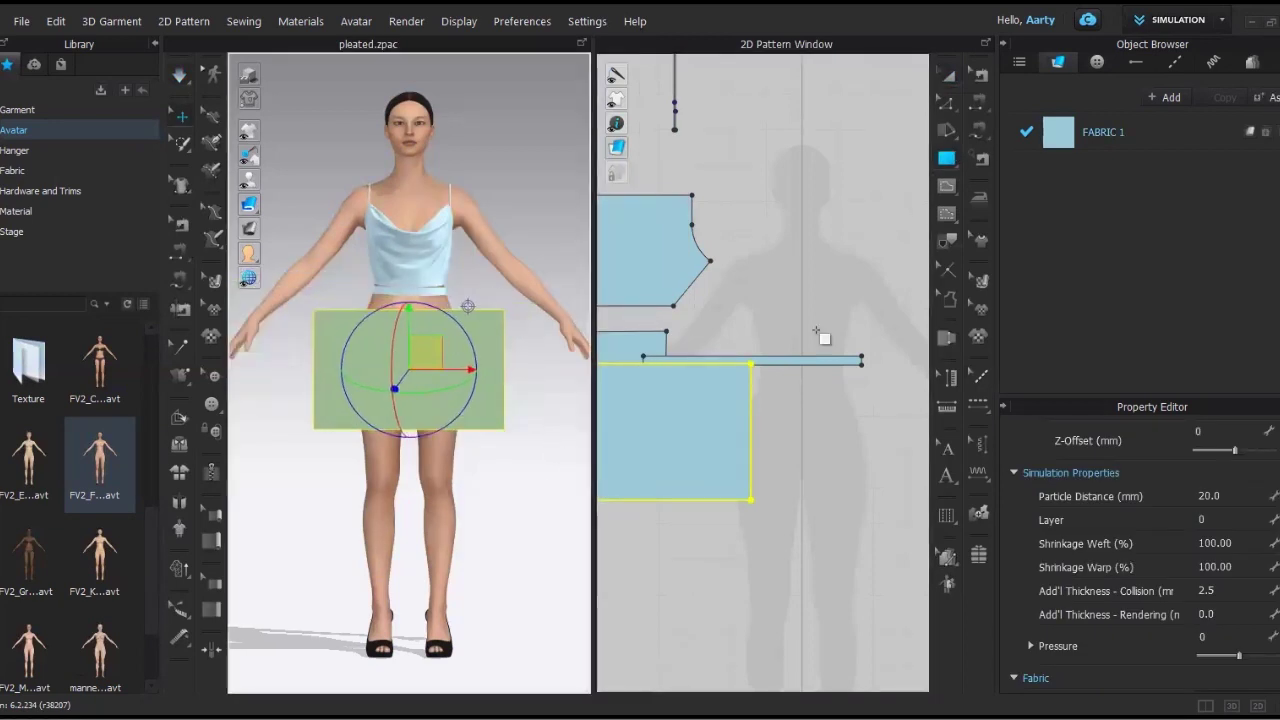
pyautogui.click(947, 75)
pyautogui.moveTo(685, 419); pyautogui.dragTo(794, 458)
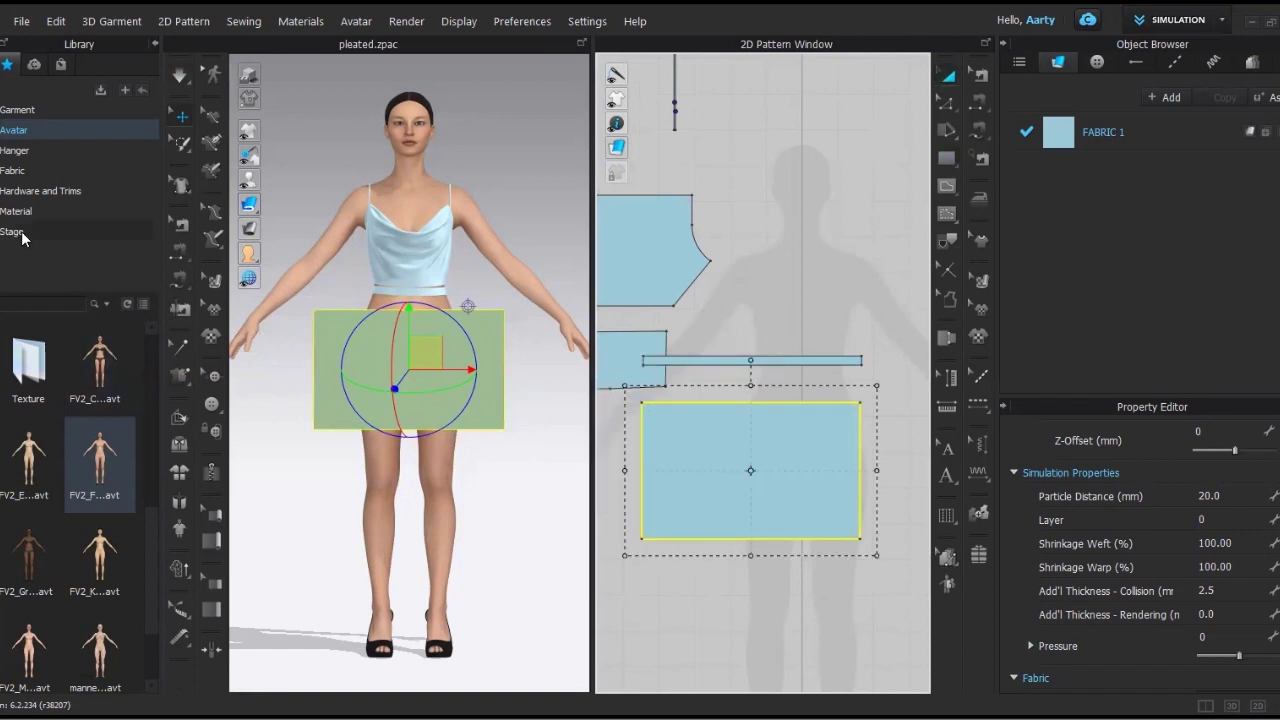
# - Sew the skirt panel's two side edges together and its top edge to the waistband's lower edge
pyautogui.click(180, 252)
pyautogui.click(641, 457)
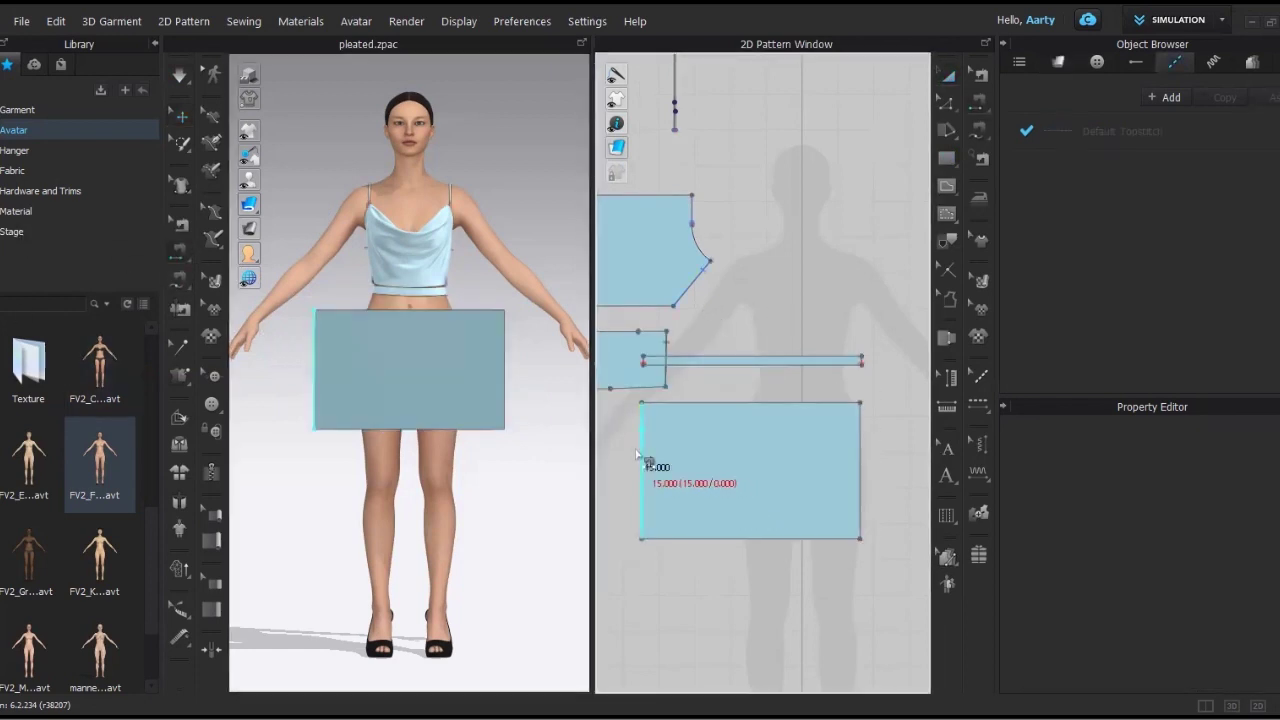
pyautogui.click(860, 440)
pyautogui.click(843, 363)
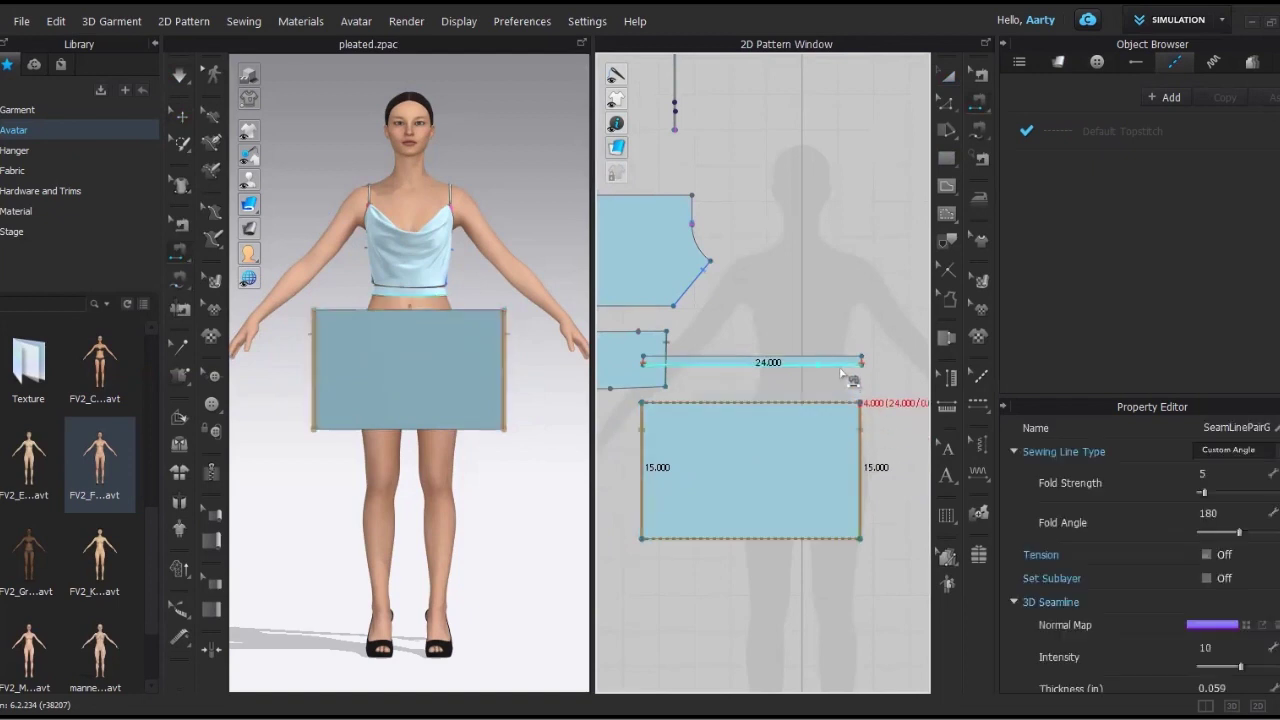
pyautogui.click(848, 404)
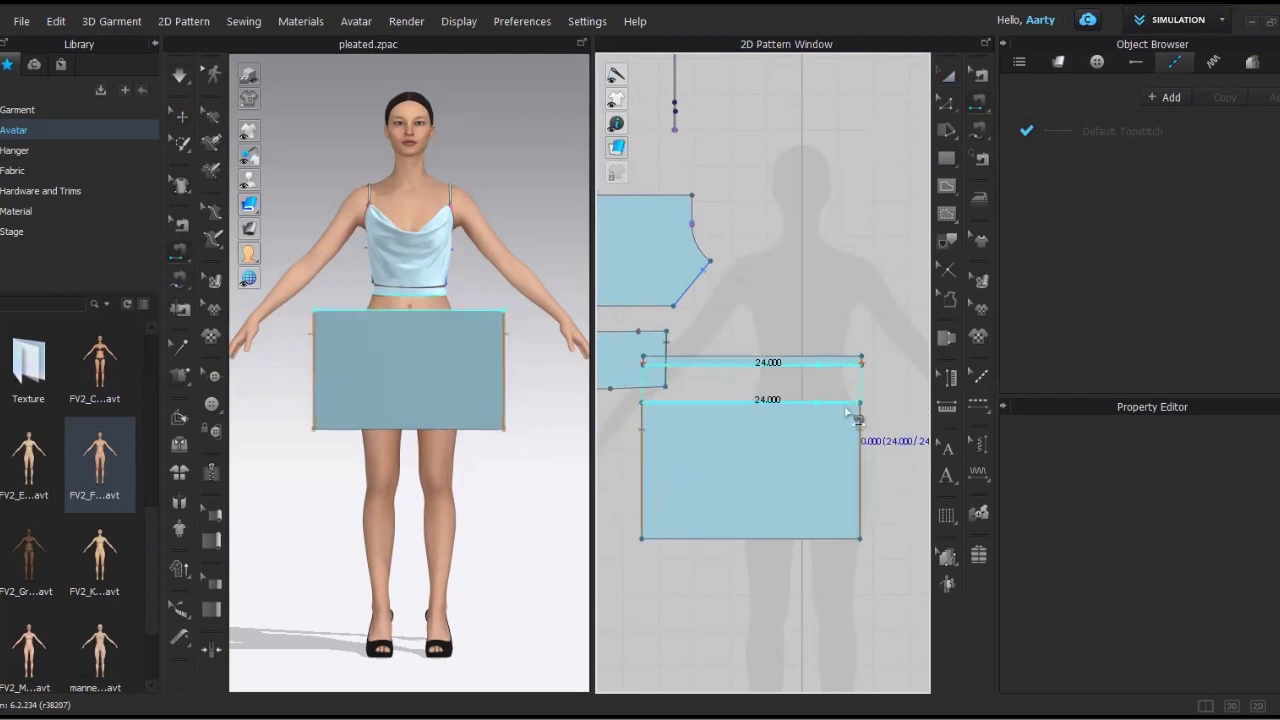
# - Show the avatar's arrangement points and wrap the skirt panel around the body from the front centre hip point
pyautogui.press('q')
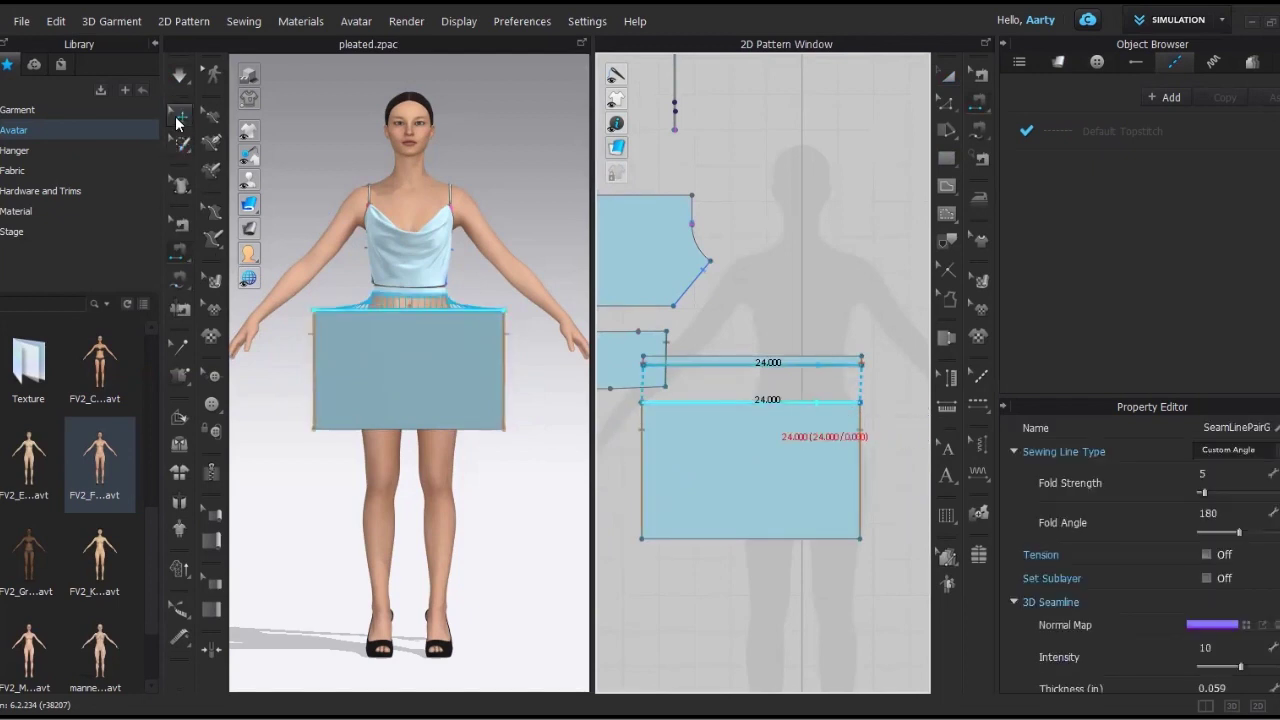
pyautogui.click(388, 337)
pyautogui.press('space')
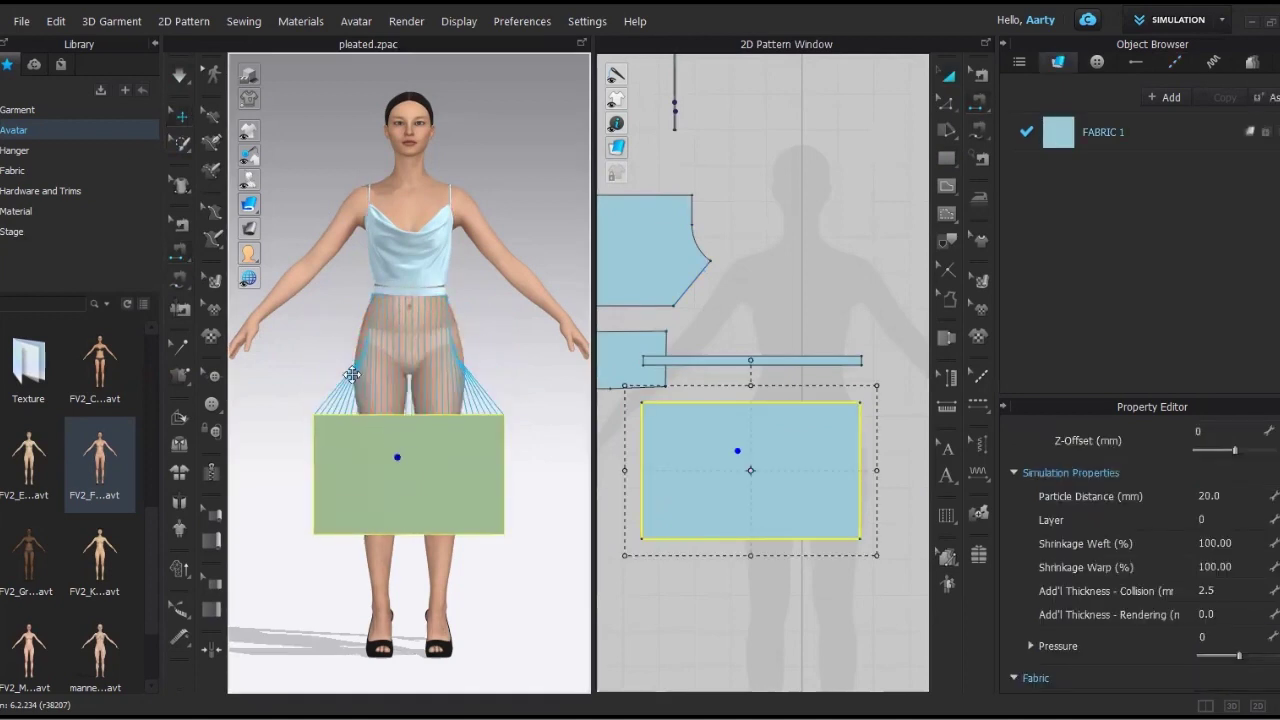
pyautogui.click(298, 180)
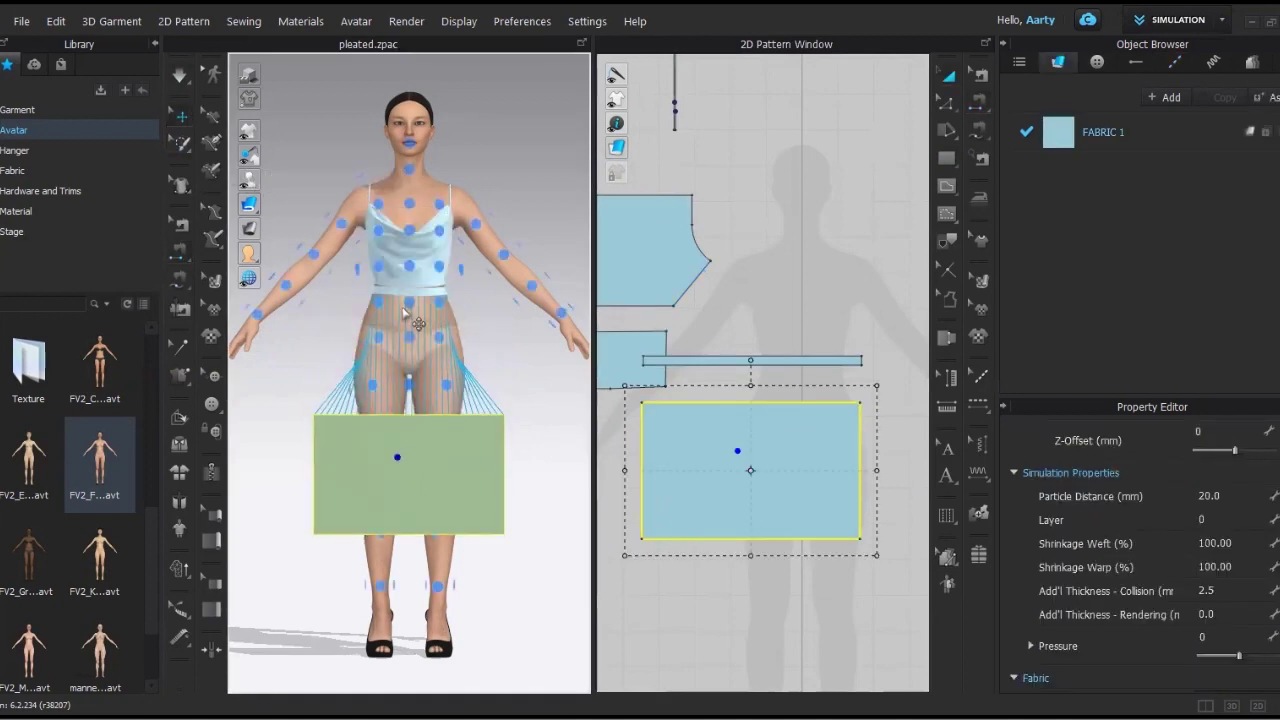
pyautogui.click(408, 337)
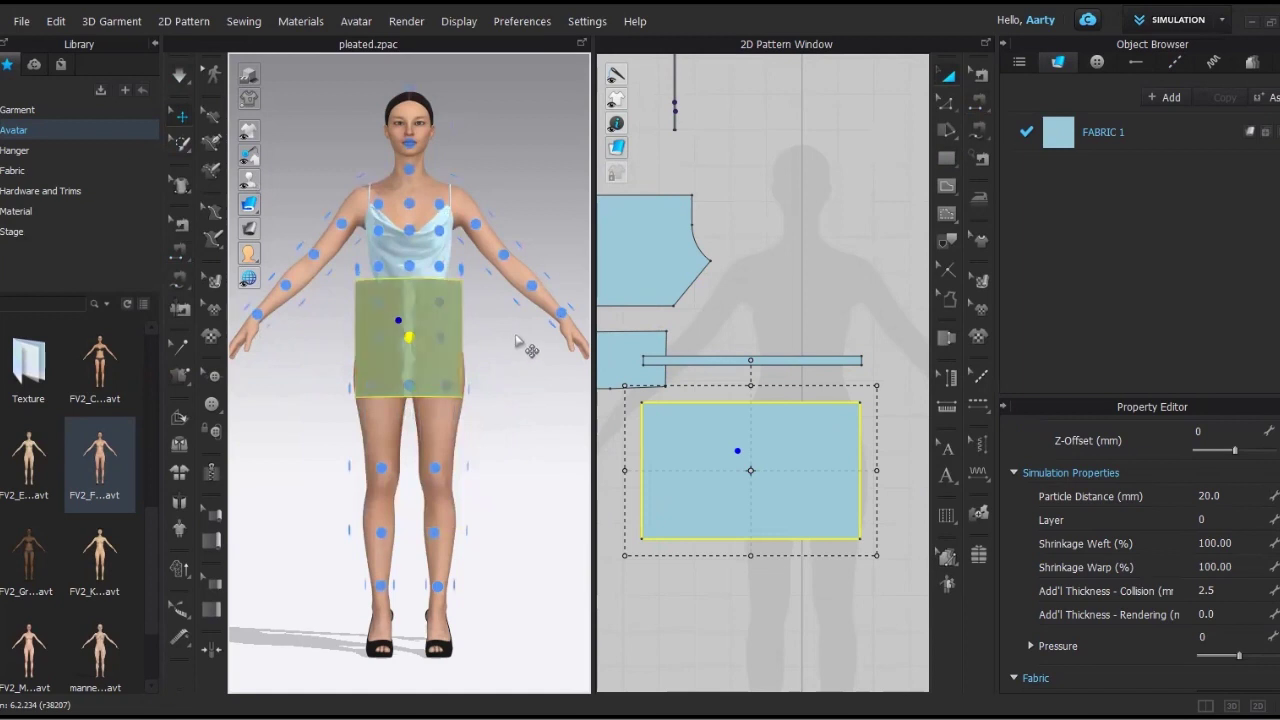
# - Simulate the skirt on the avatar, check its fit from front and back, and deselect the panel
pyautogui.press('space')
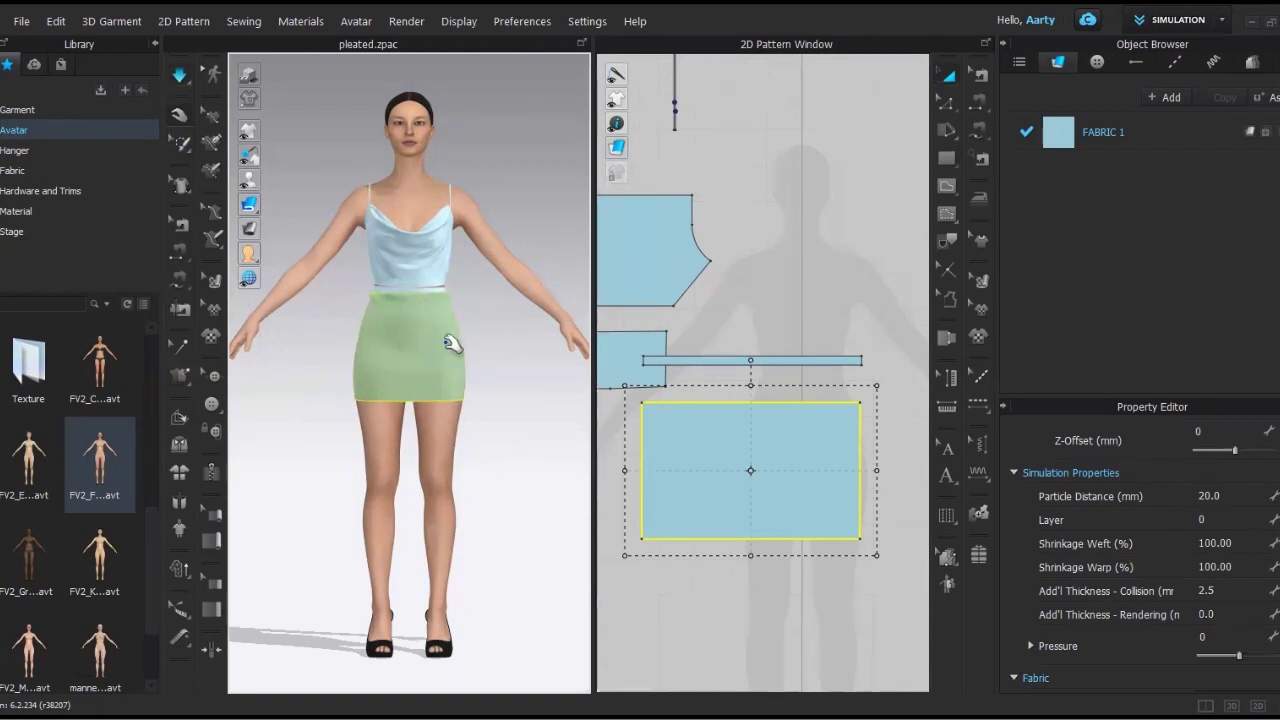
pyautogui.scroll(1, 334, 509)
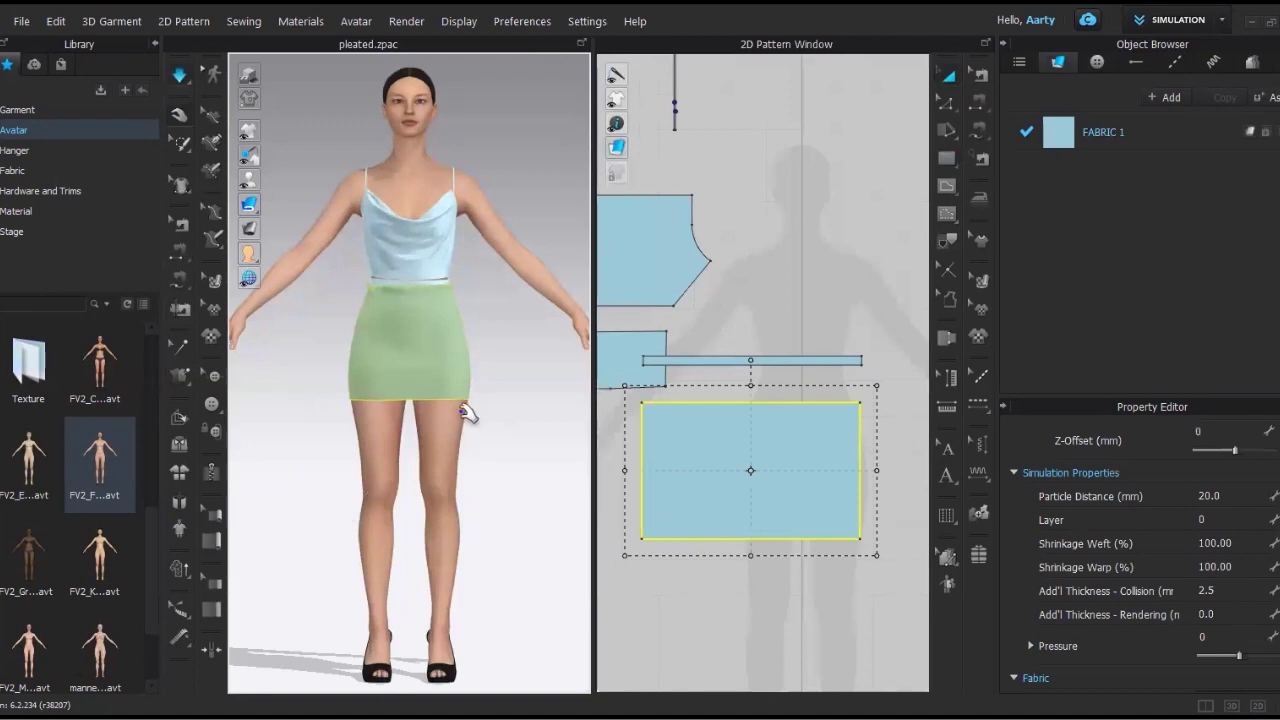
pyautogui.press('8')
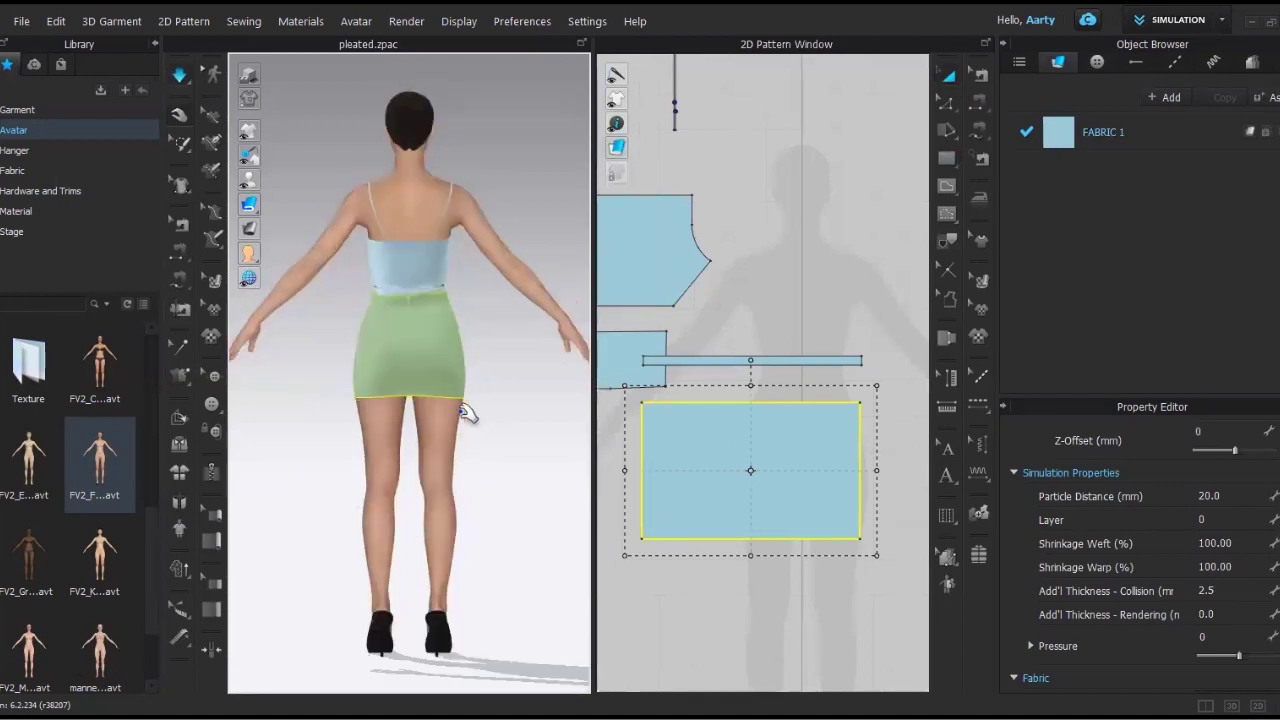
pyautogui.press('2')
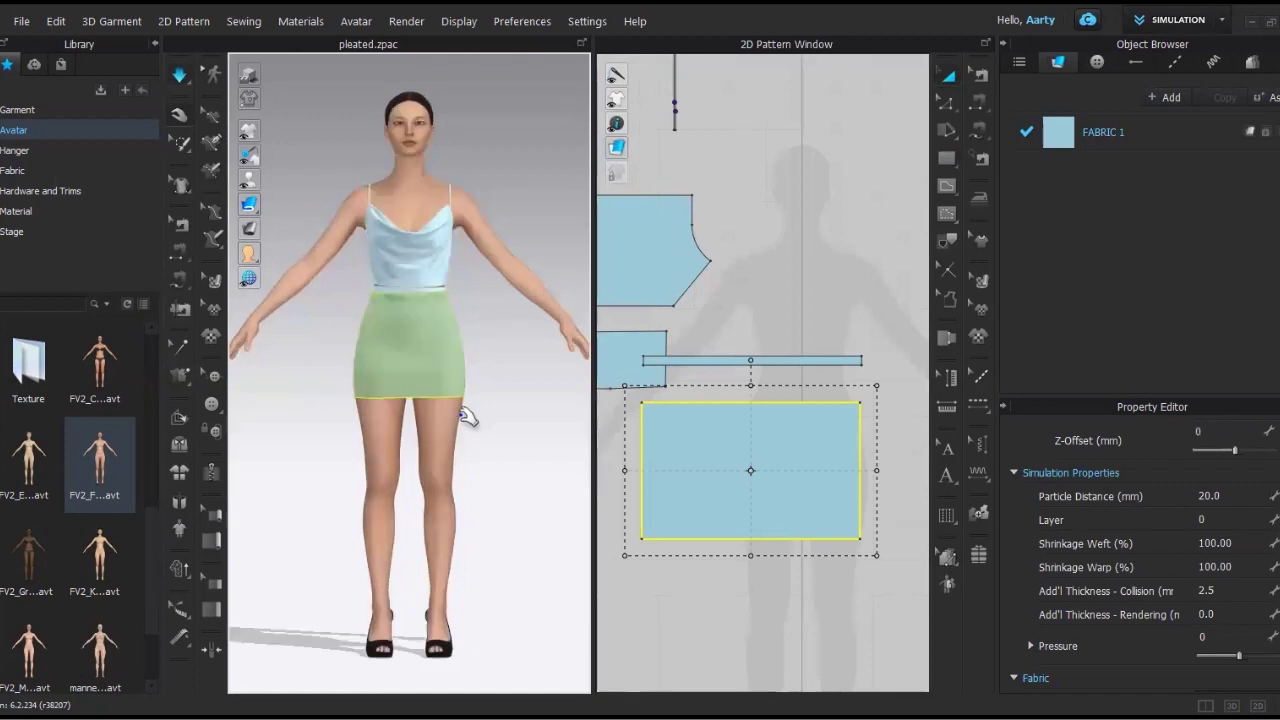
pyautogui.click(774, 289)
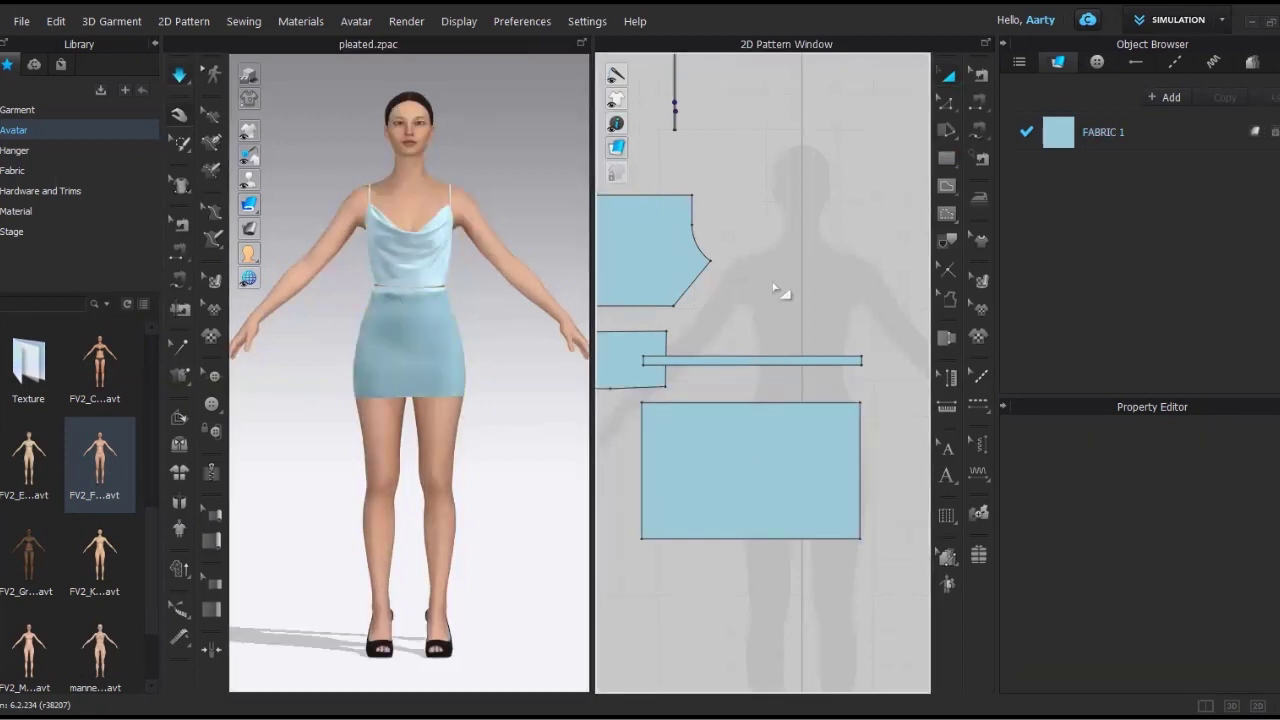
# - Start the Pleats tool with a vertical guide line near the skirt panel's left edge and pleat toward the right side
pyautogui.click(947, 517)
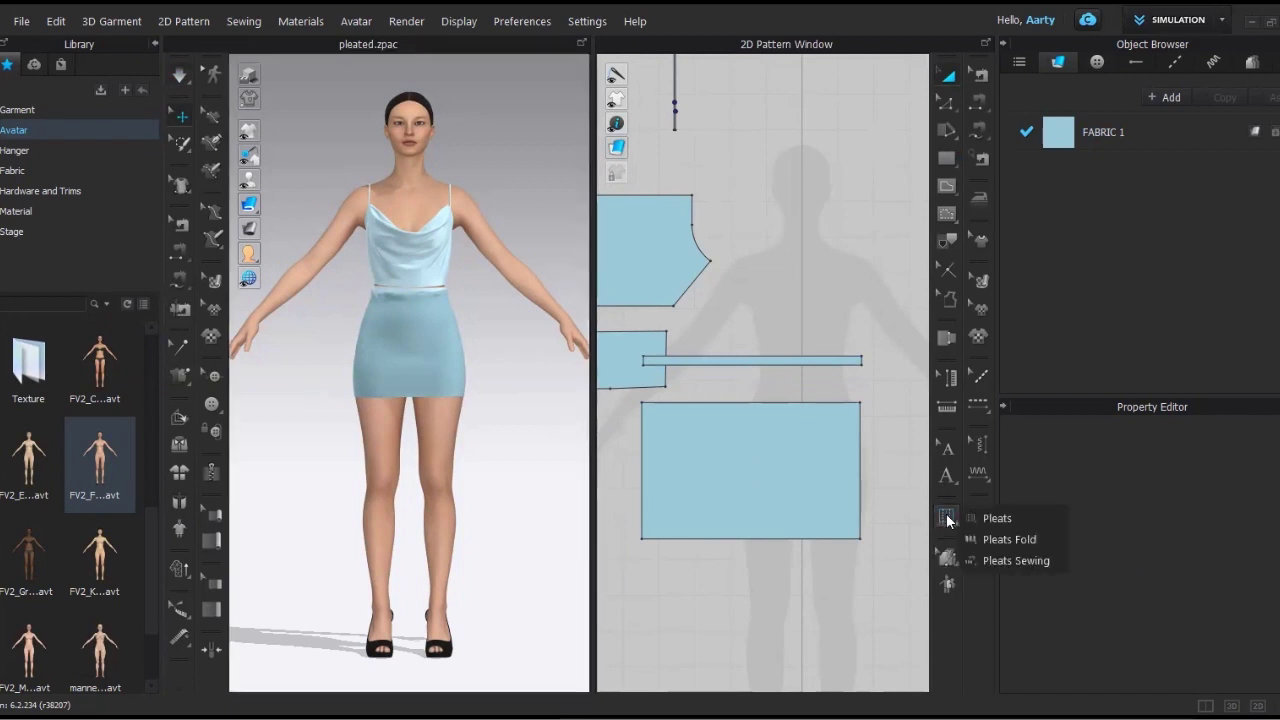
pyautogui.click(997, 519)
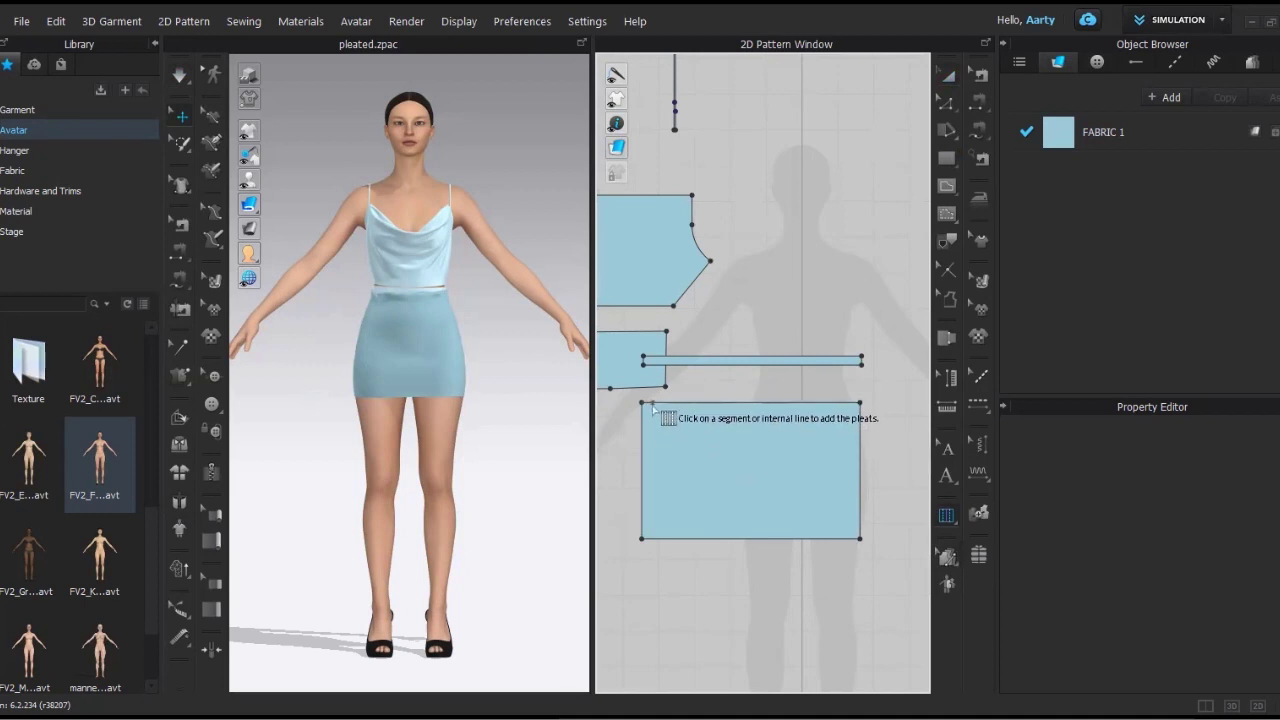
pyautogui.click(652, 404)
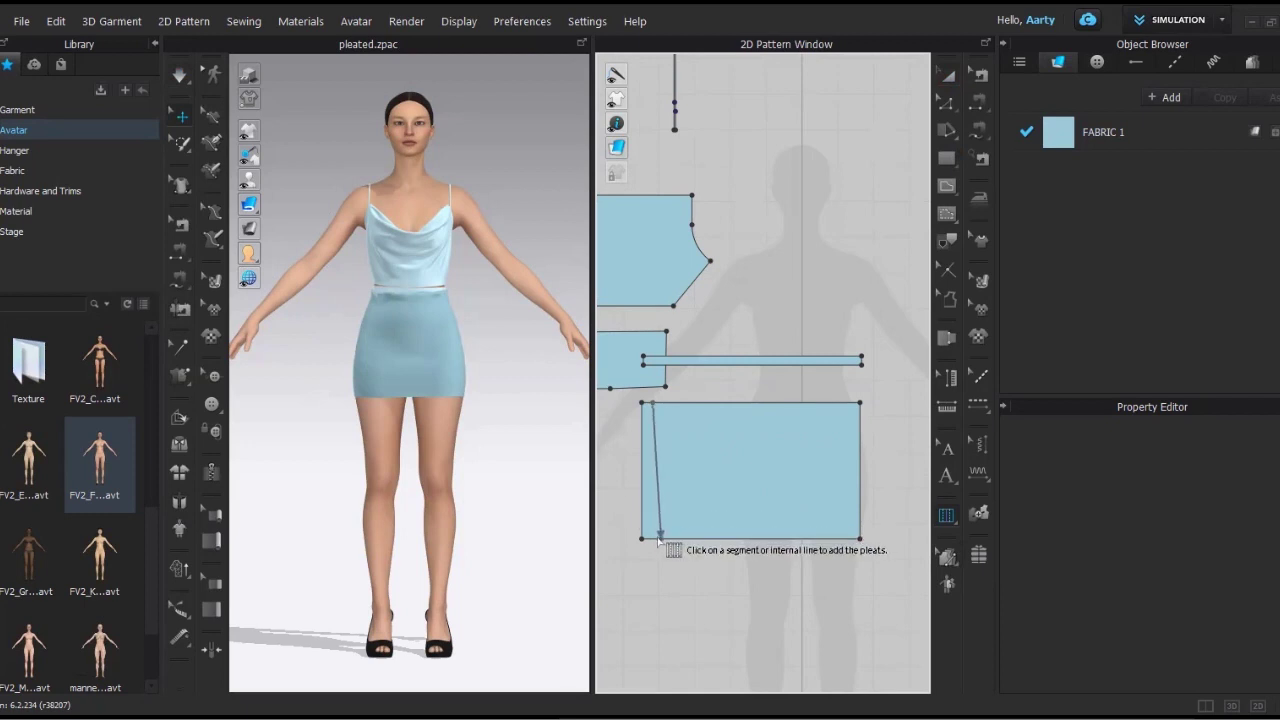
pyautogui.click(653, 537)
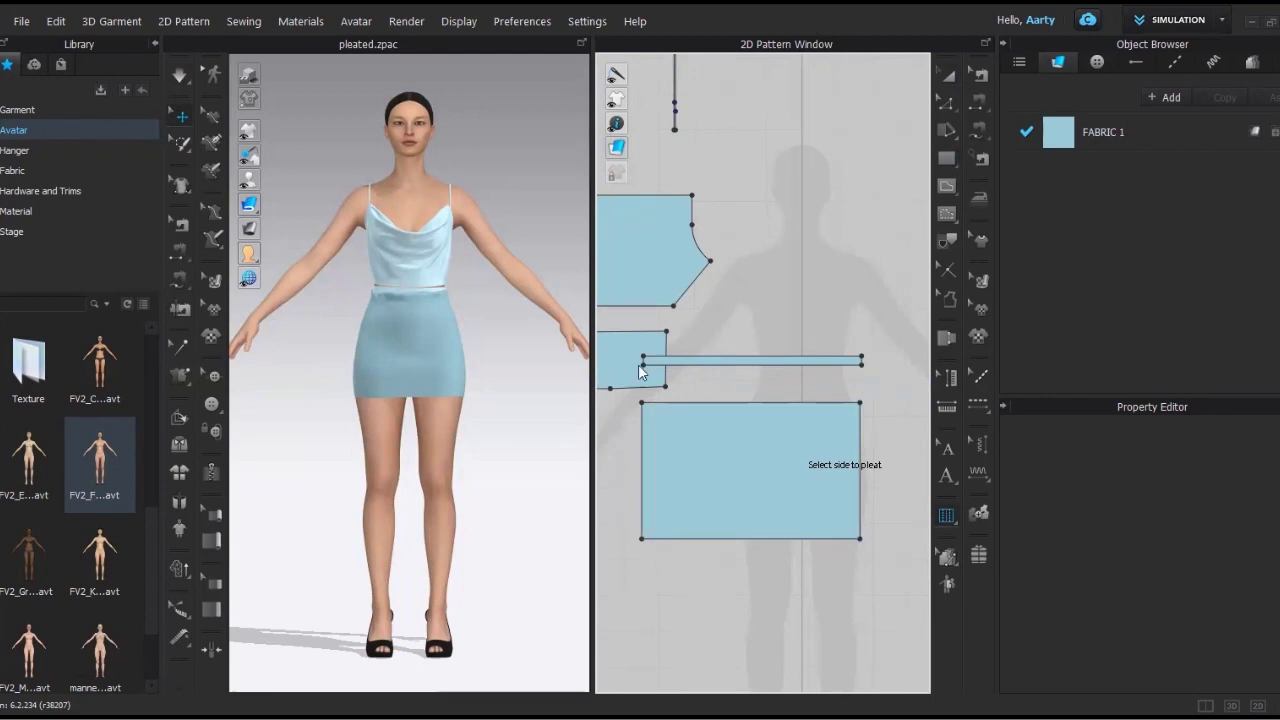
pyautogui.click(782, 452)
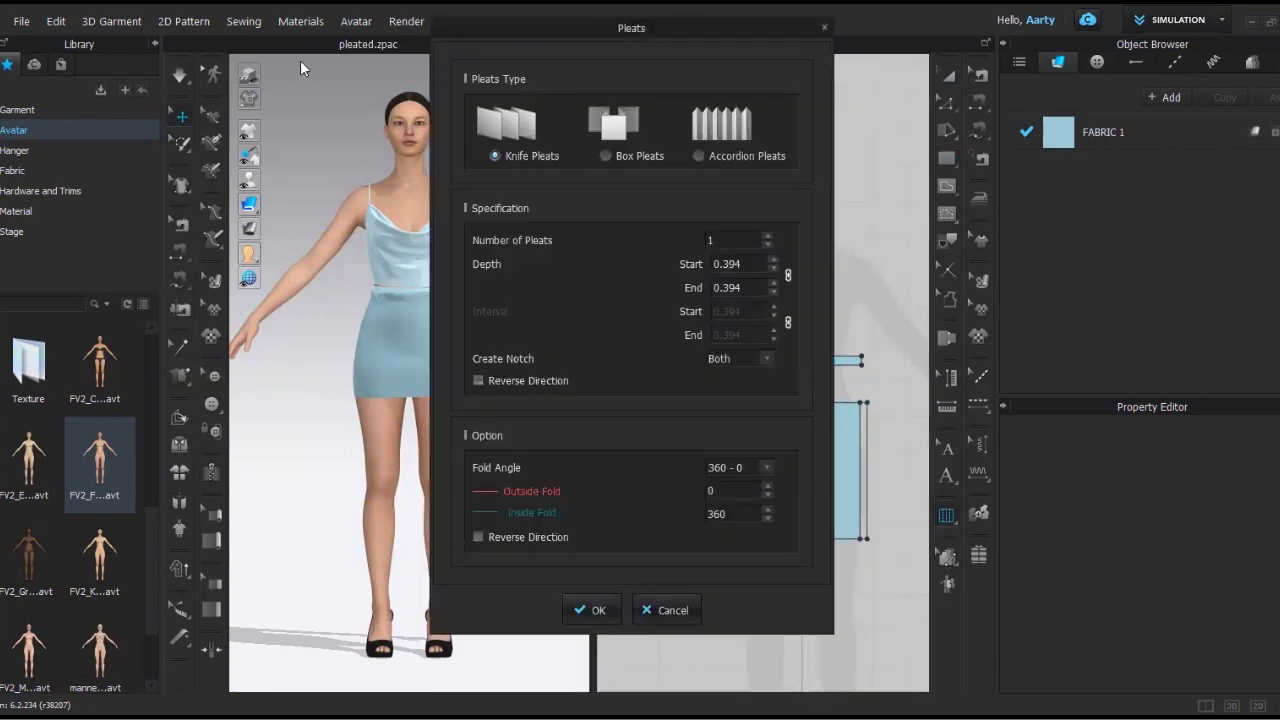
# - Set the start and end depth of the knife pleats to 1 in
pyautogui.moveTo(508, 28); pyautogui.dragTo(300, 59)
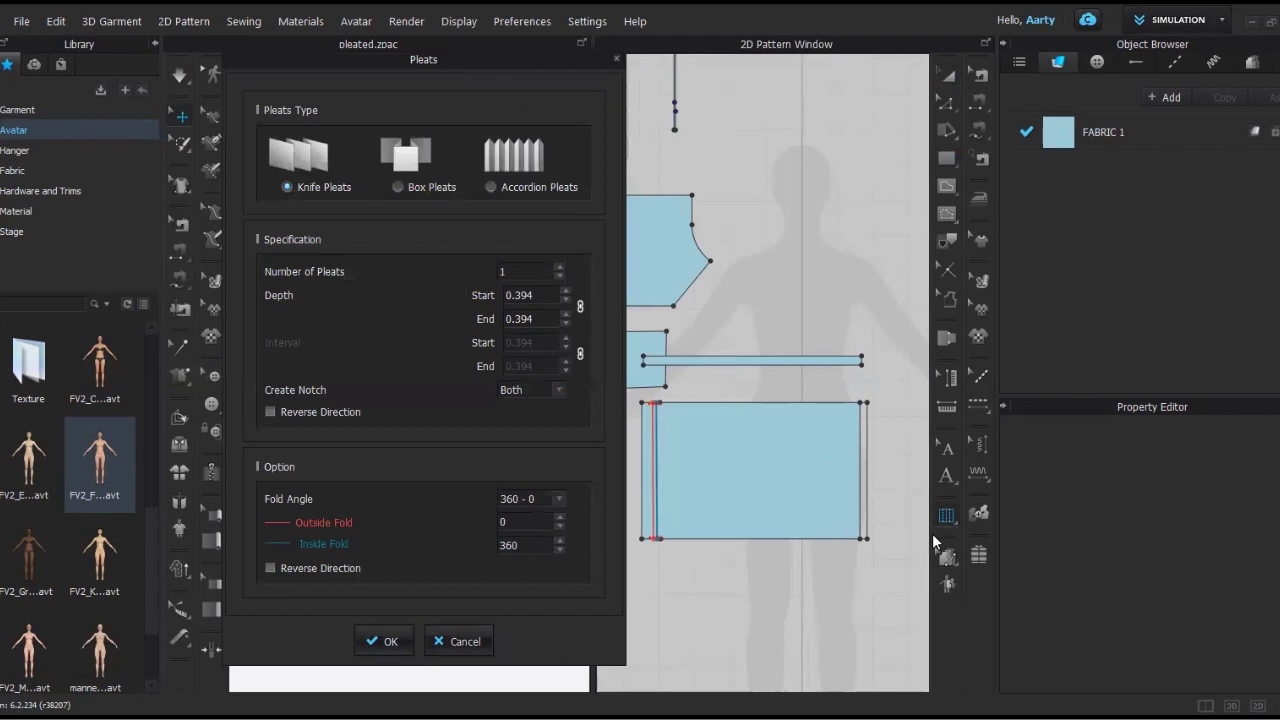
pyautogui.doubleClick(545, 300)
pyautogui.write('1')
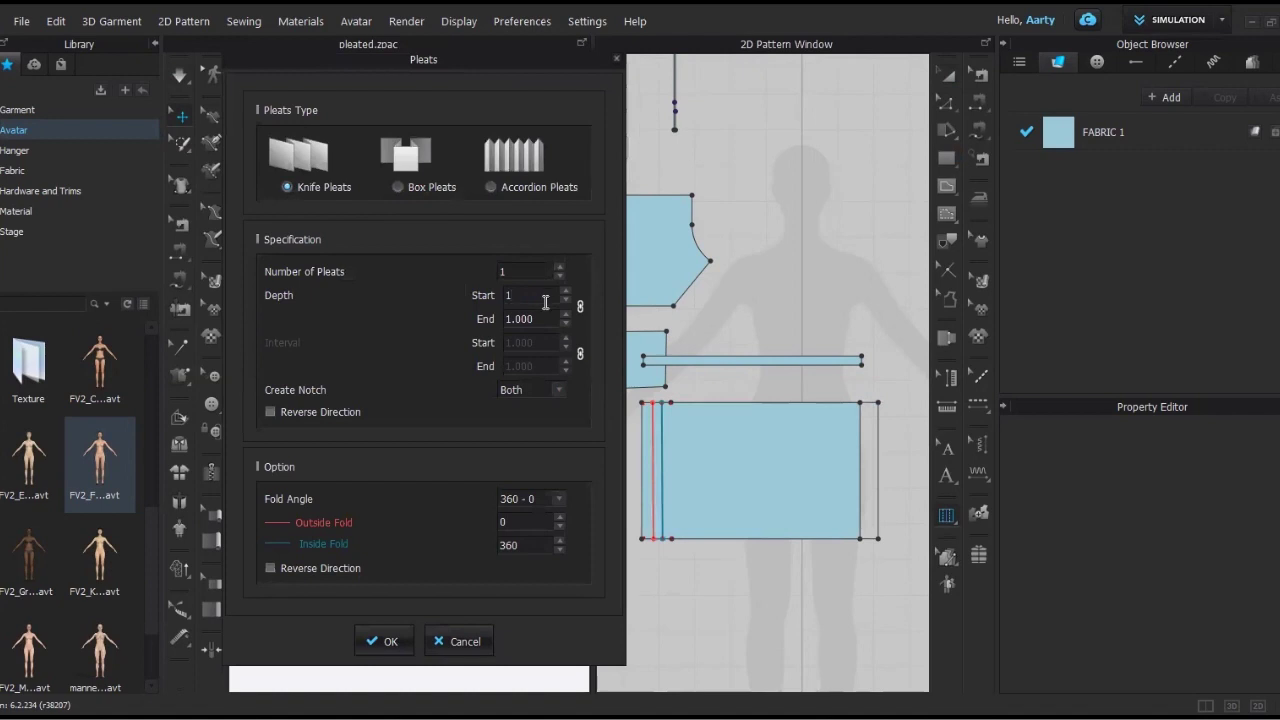
# - Set the number of knife pleats to 23 and apply them to the skirt panel
pyautogui.click(560, 267)
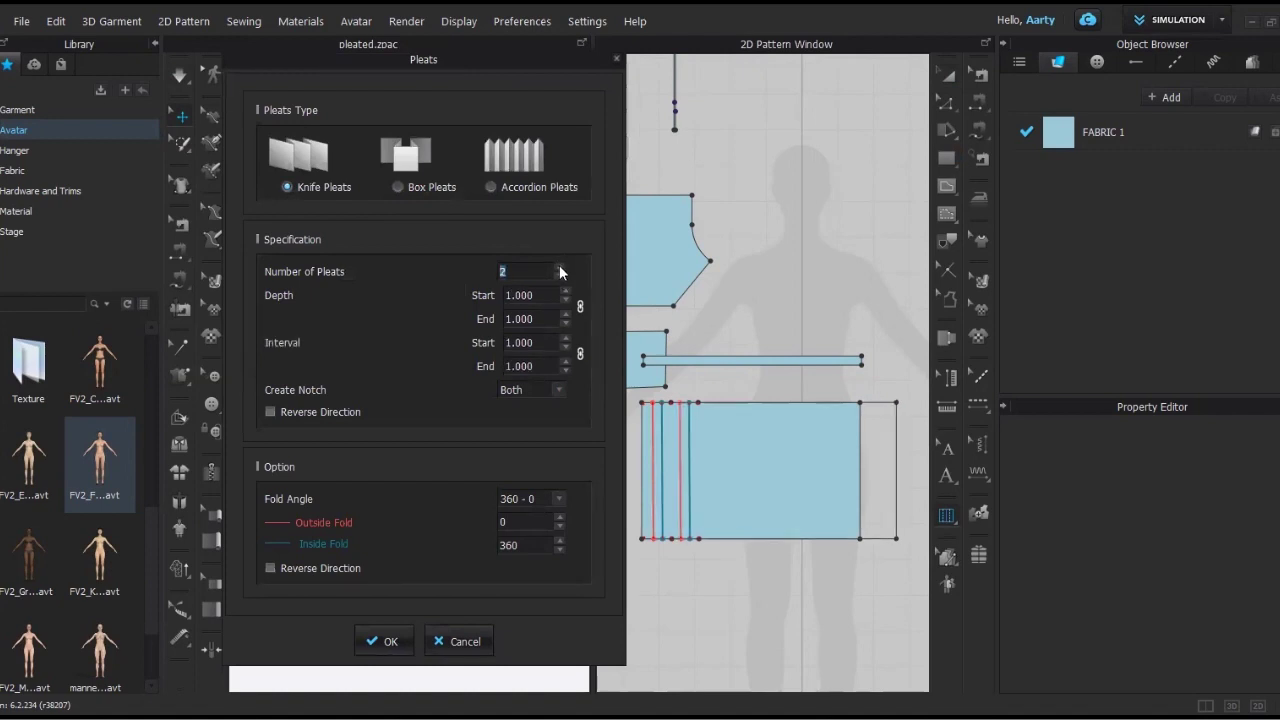
pyautogui.click(560, 267)
pyautogui.click(560, 267)
pyautogui.click(560, 267)
pyautogui.click(560, 267)
pyautogui.click(560, 267)
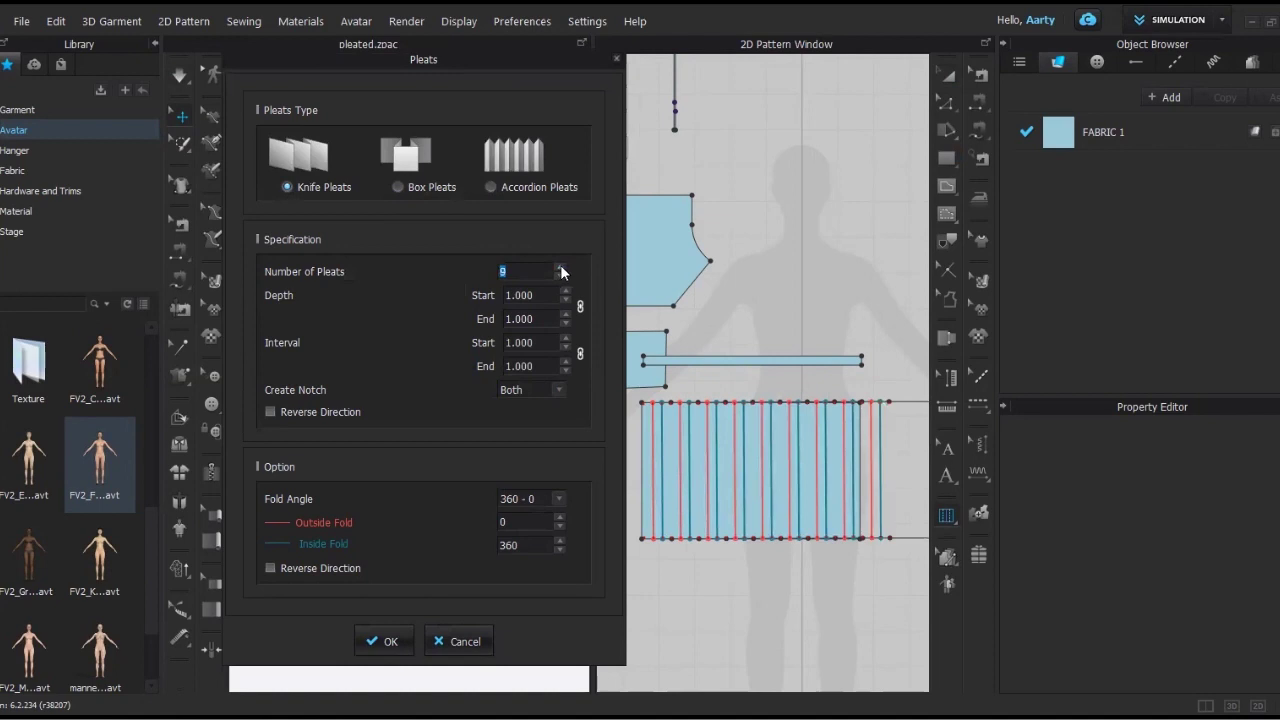
pyautogui.click(561, 268)
pyautogui.click(561, 268)
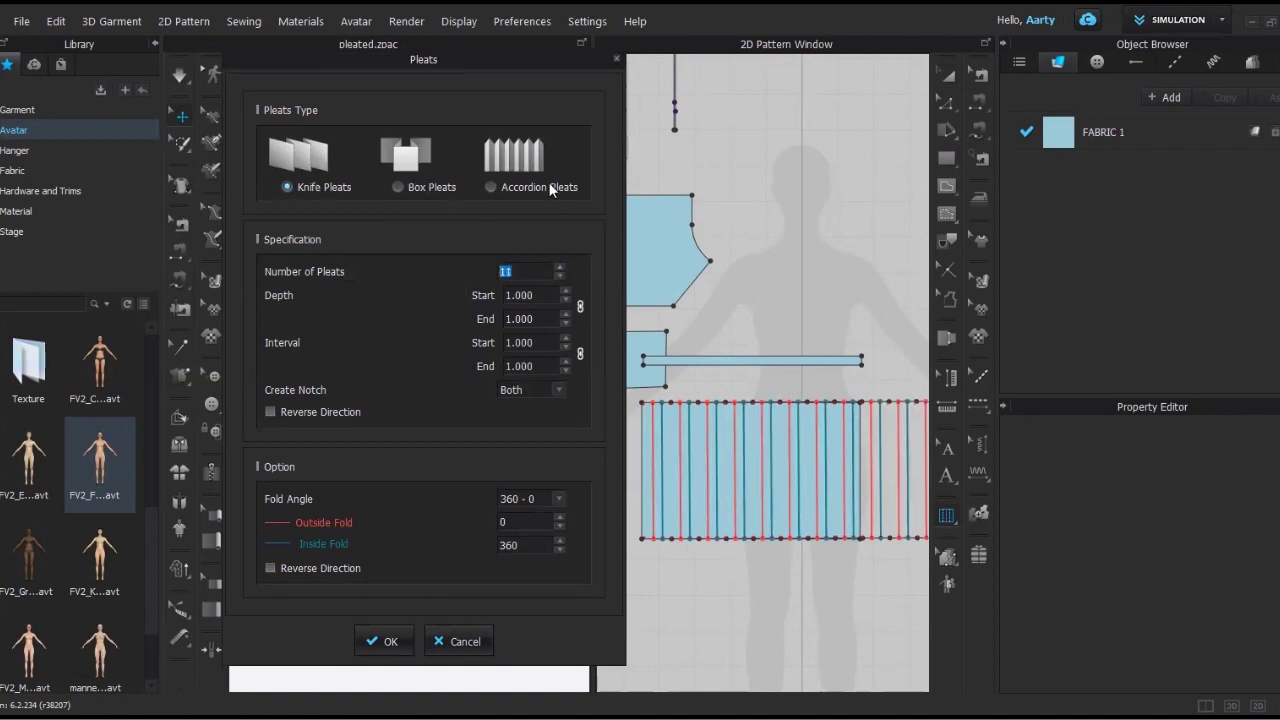
pyautogui.click(561, 268)
pyautogui.doubleClick(561, 268)
pyautogui.click(561, 268)
pyautogui.doubleClick(561, 268)
pyautogui.doubleClick(561, 268)
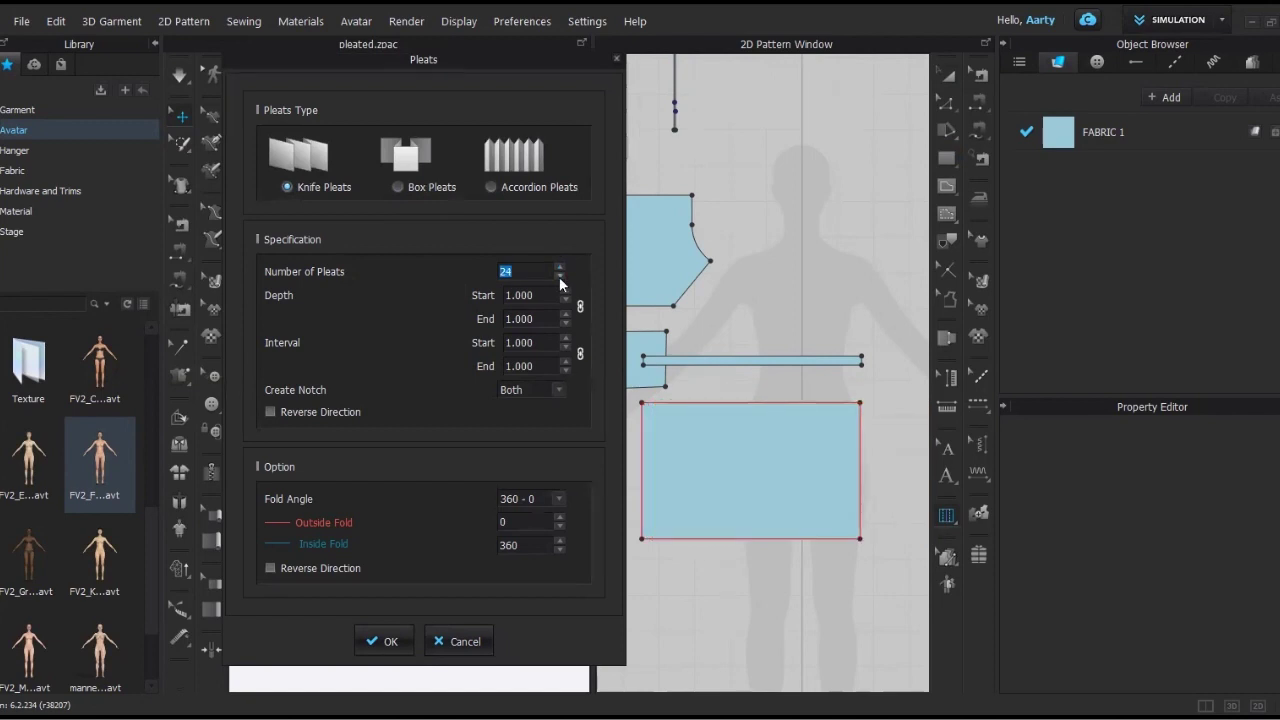
pyautogui.click(560, 277)
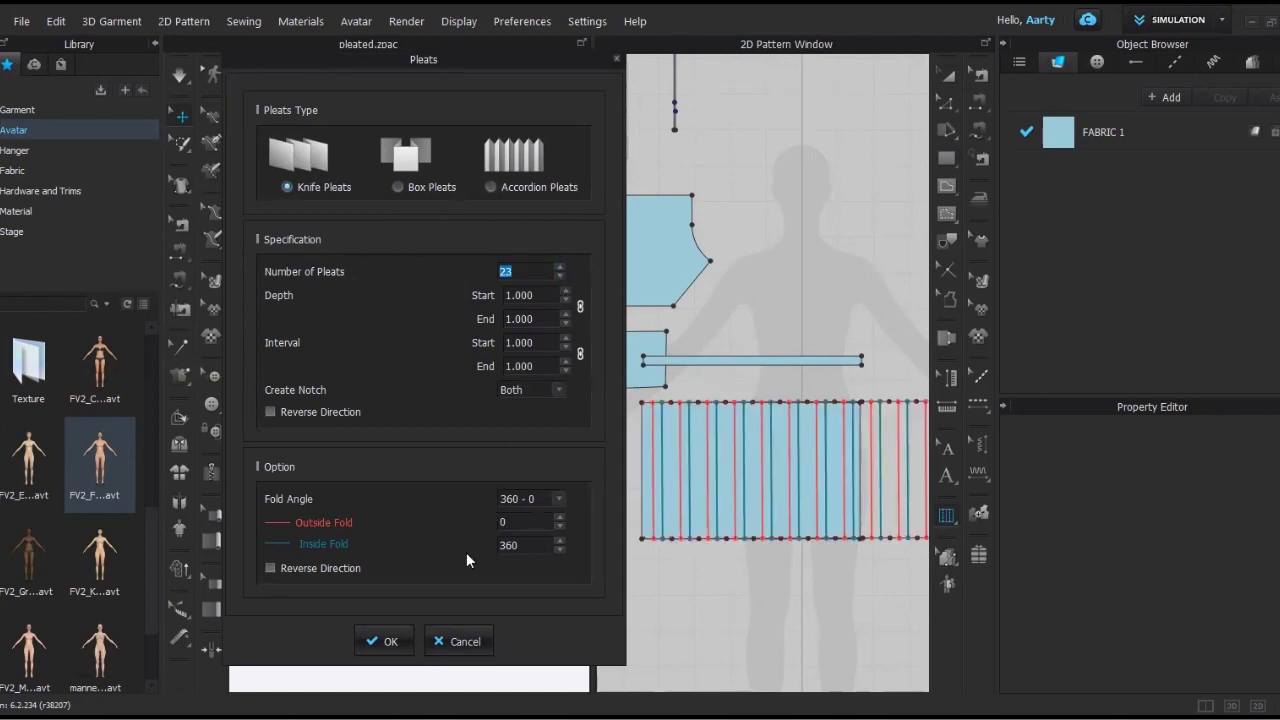
pyautogui.click(387, 645)
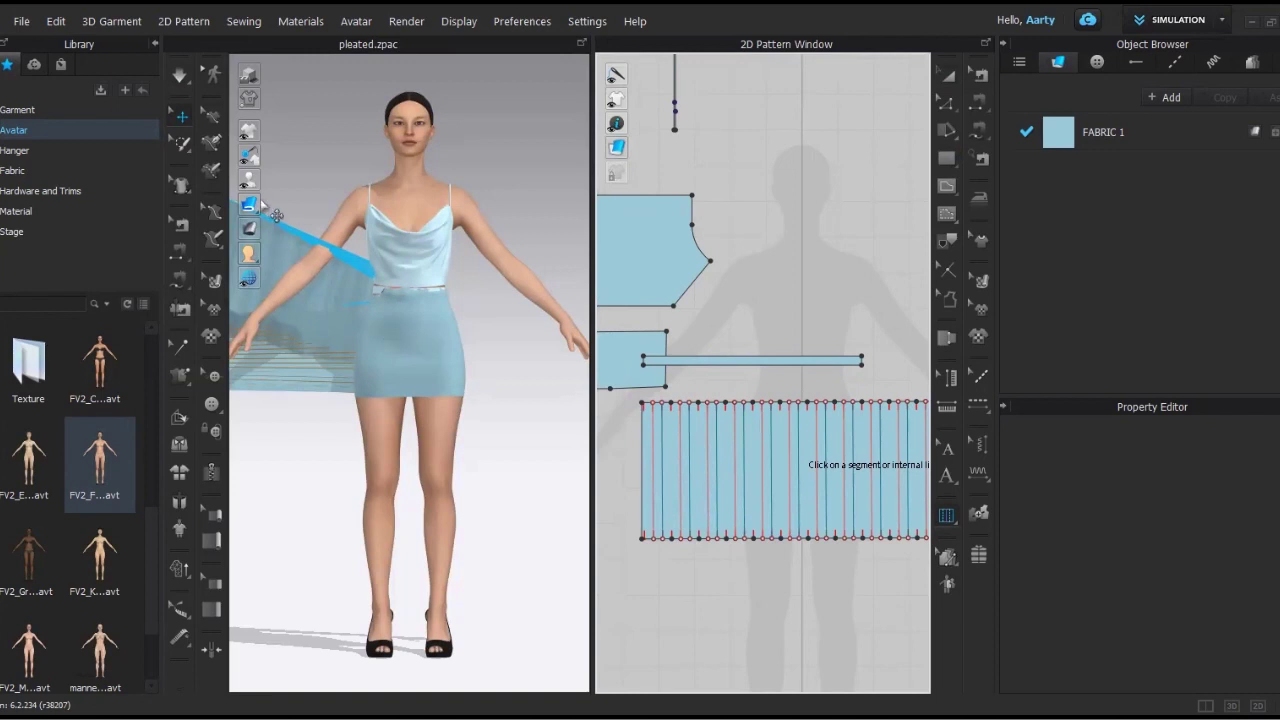
# - Select the pleated skirt panel on the avatar and reset its 3D arrangement, then its 2D arrangement
pyautogui.click(412, 334)
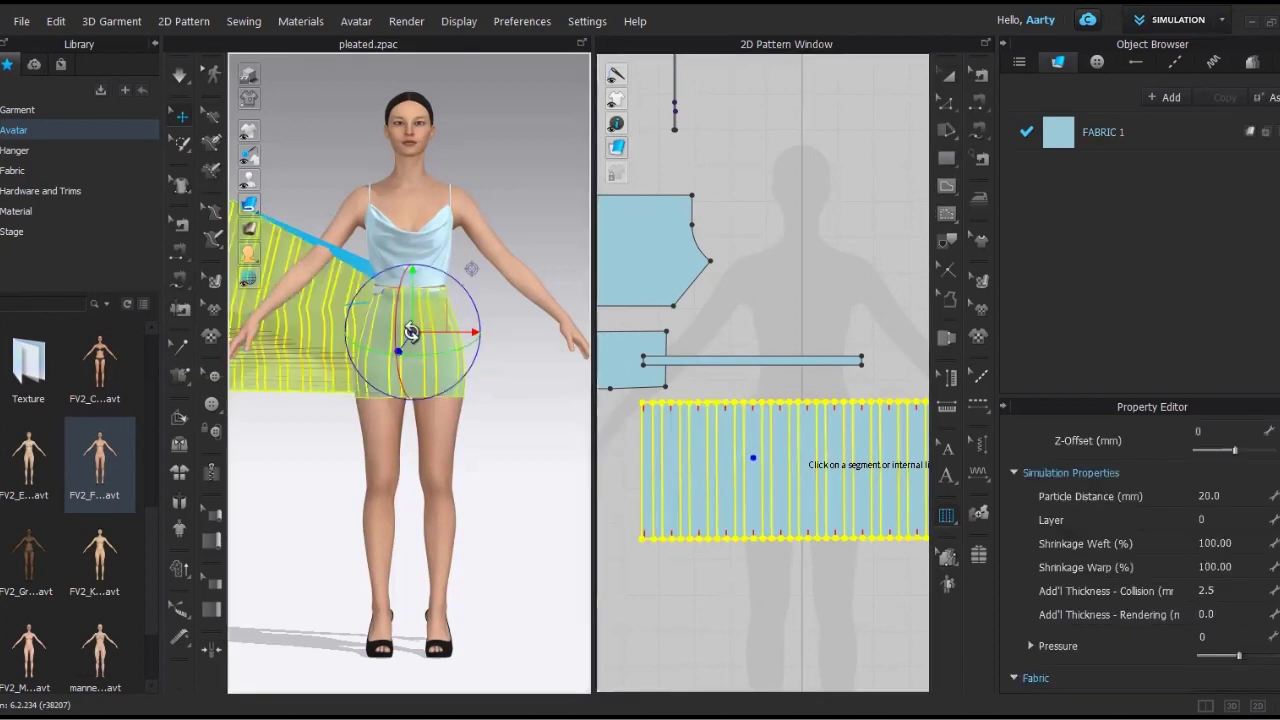
pyautogui.rightClick(412, 334)
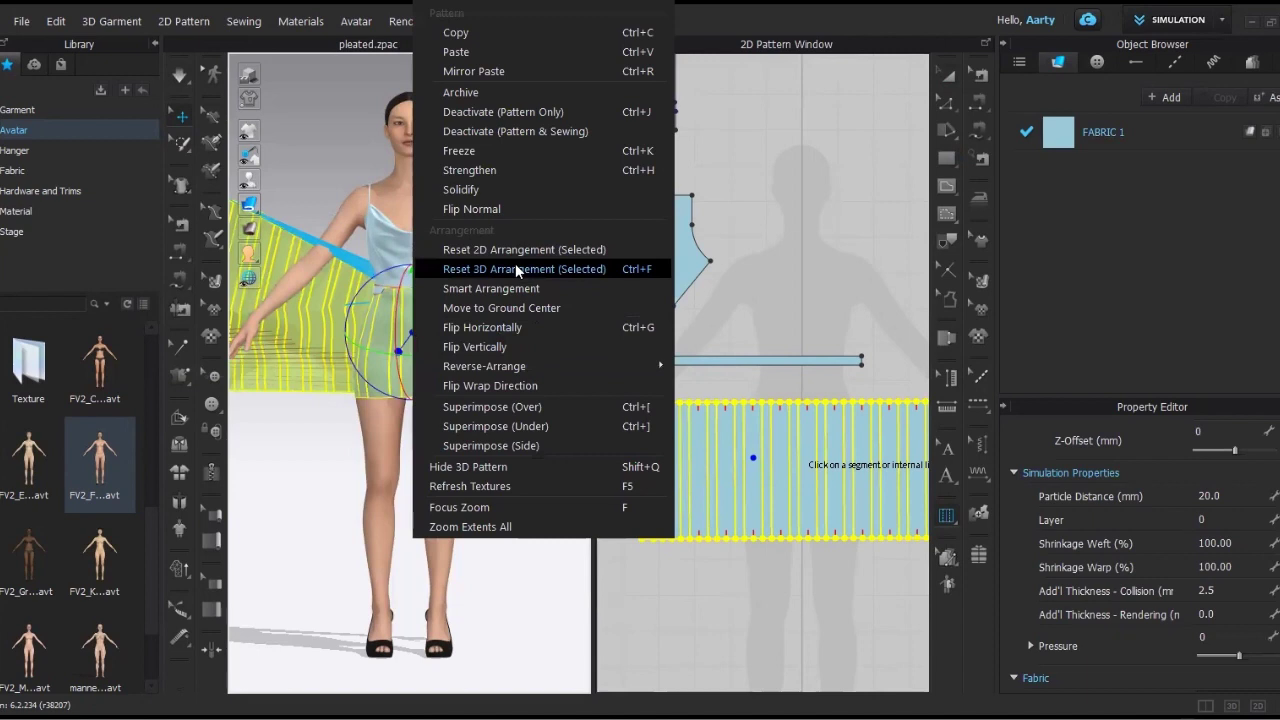
pyautogui.click(515, 268)
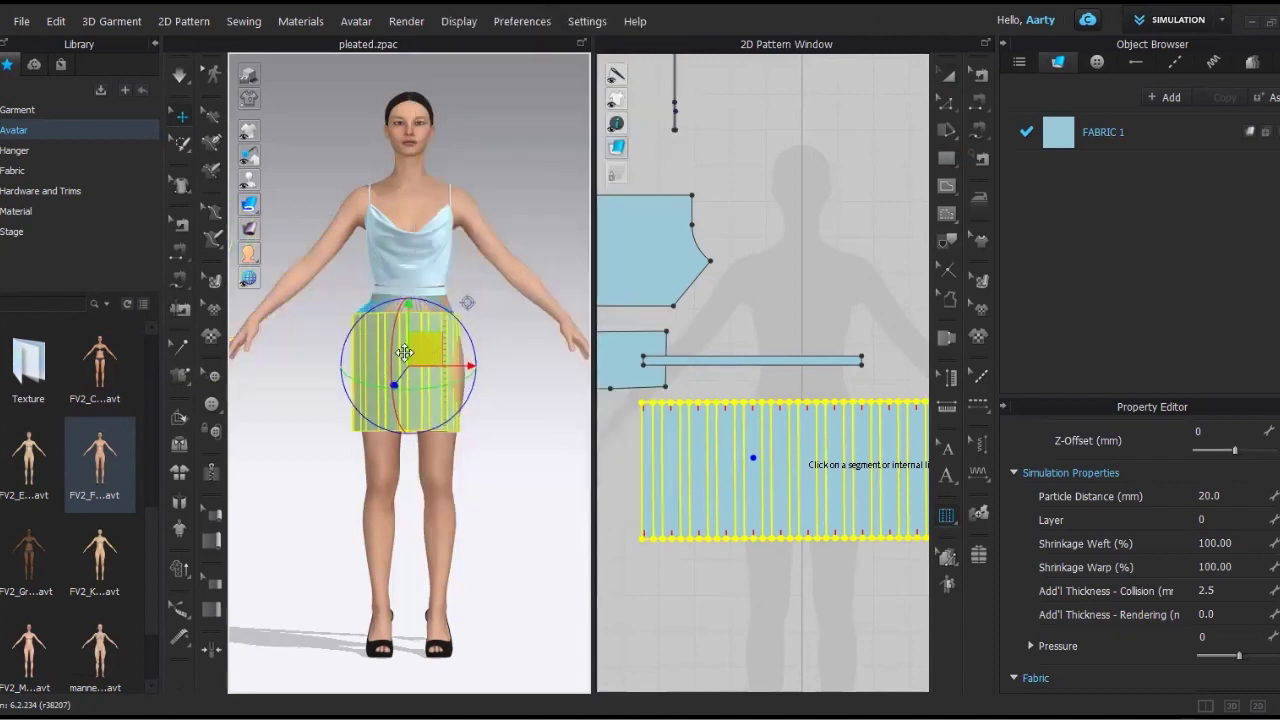
pyautogui.rightClick(380, 345)
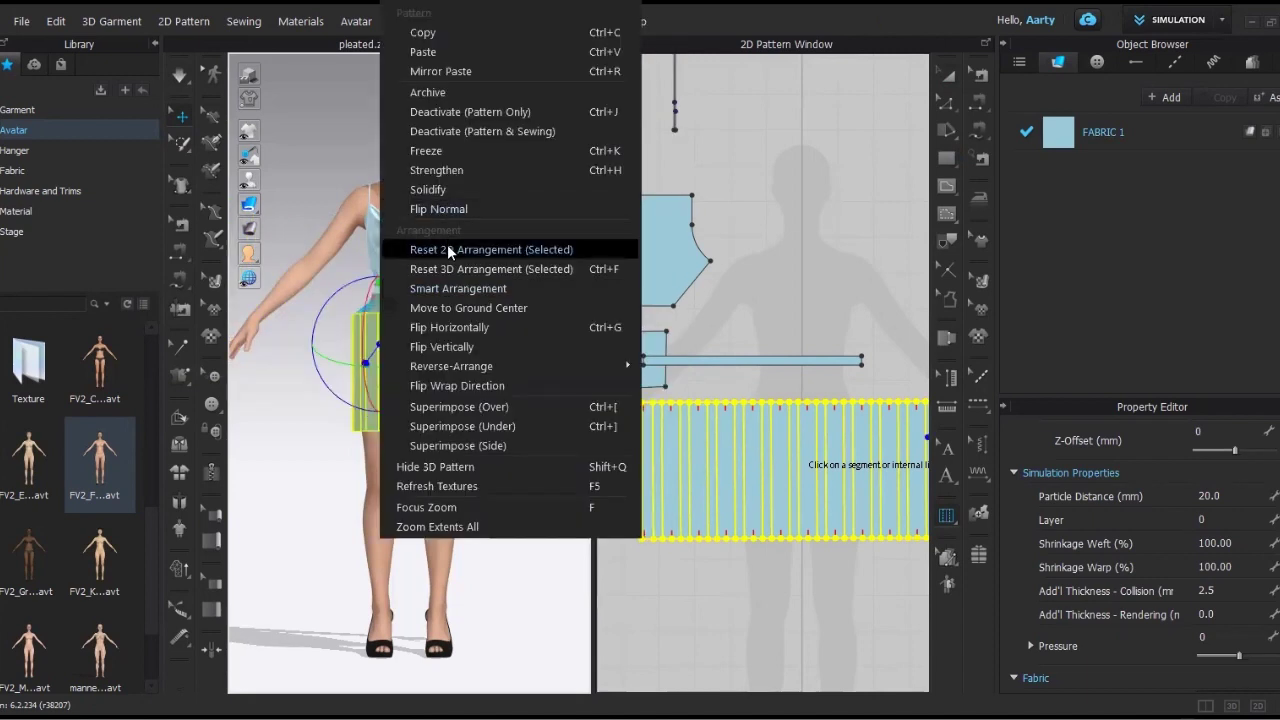
pyautogui.click(448, 250)
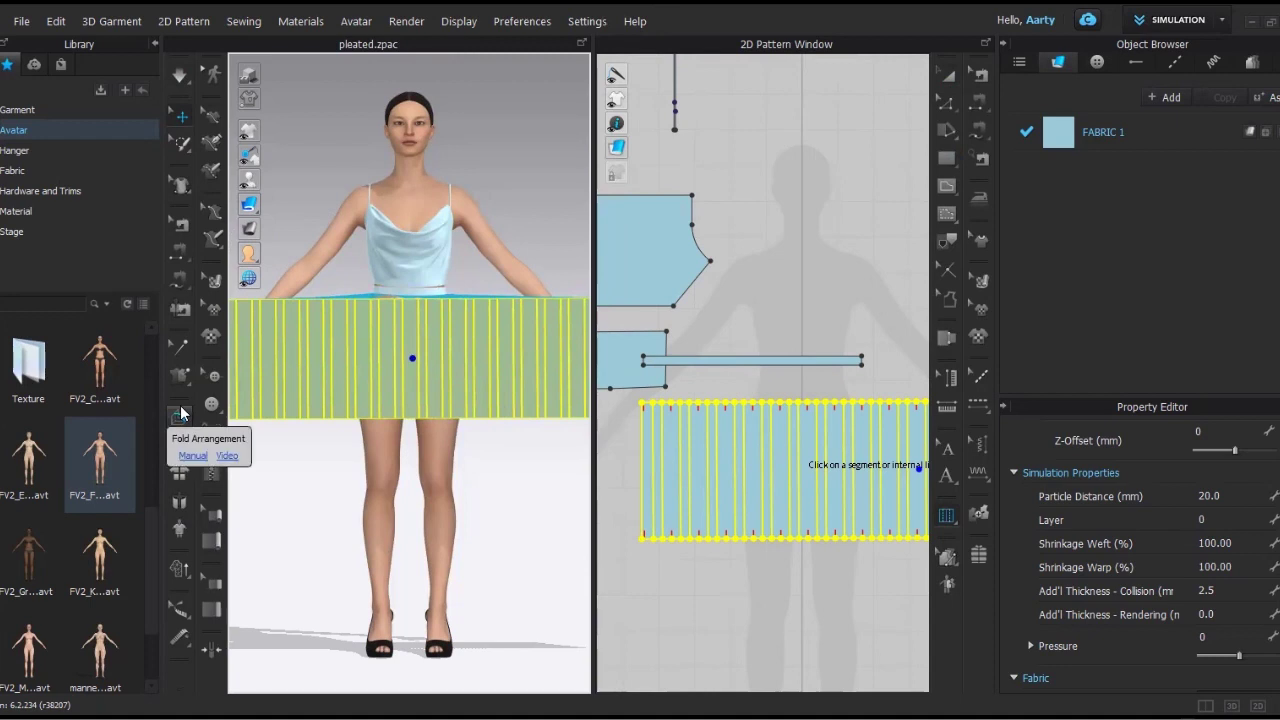
# - Use Fold Arrangement to fold both sides of the skirt panel back around the avatar along two pleat lines
pyautogui.click(180, 413)
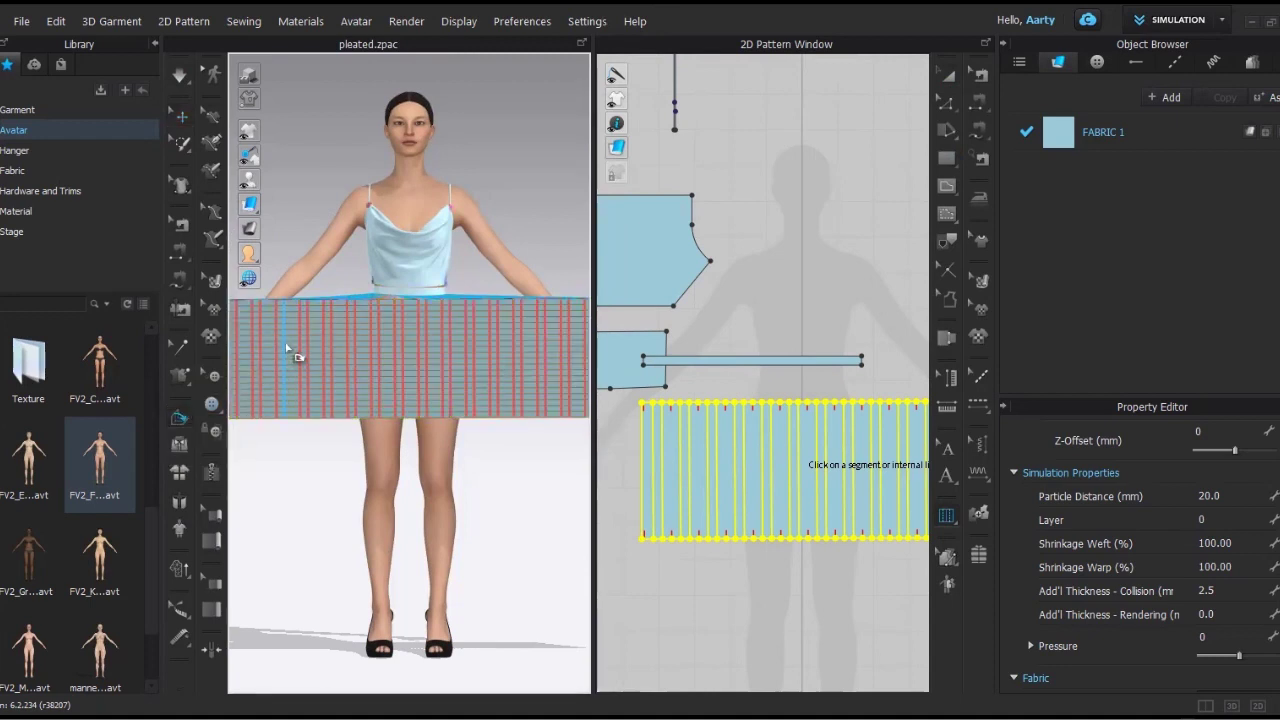
pyautogui.click(308, 345)
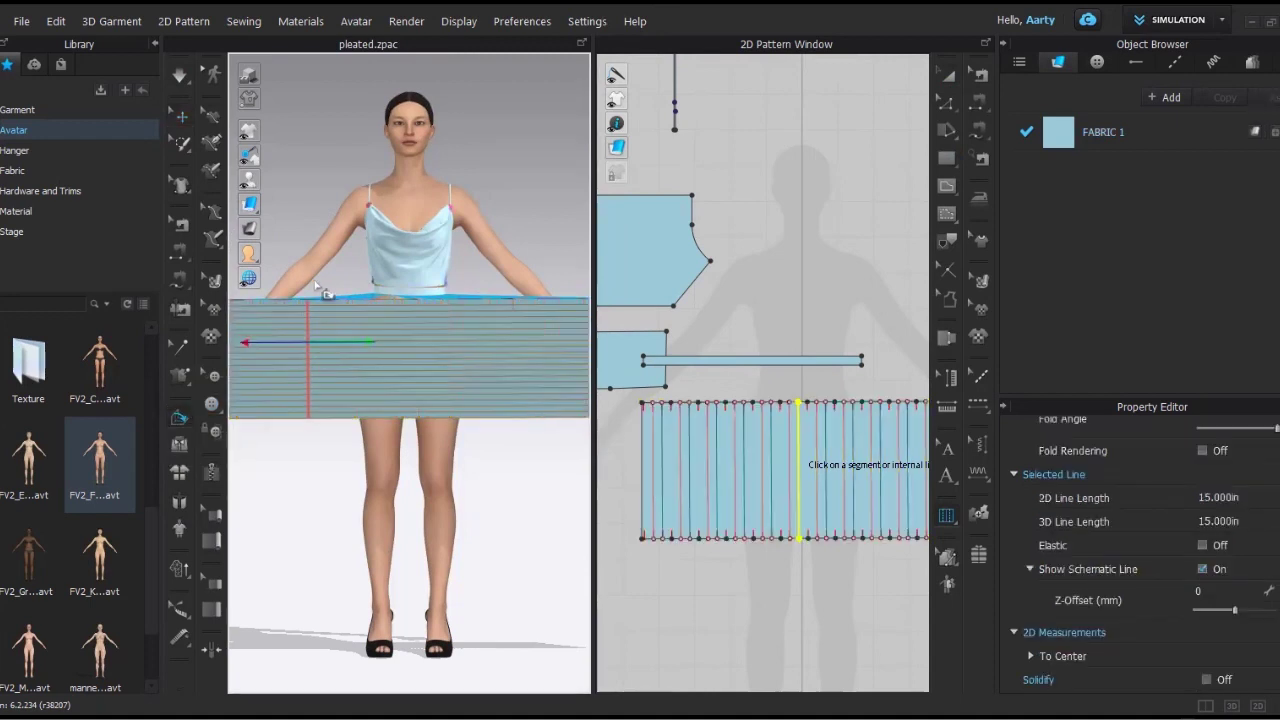
pyautogui.moveTo(330, 188); pyautogui.dragTo(491, 357, button='right')
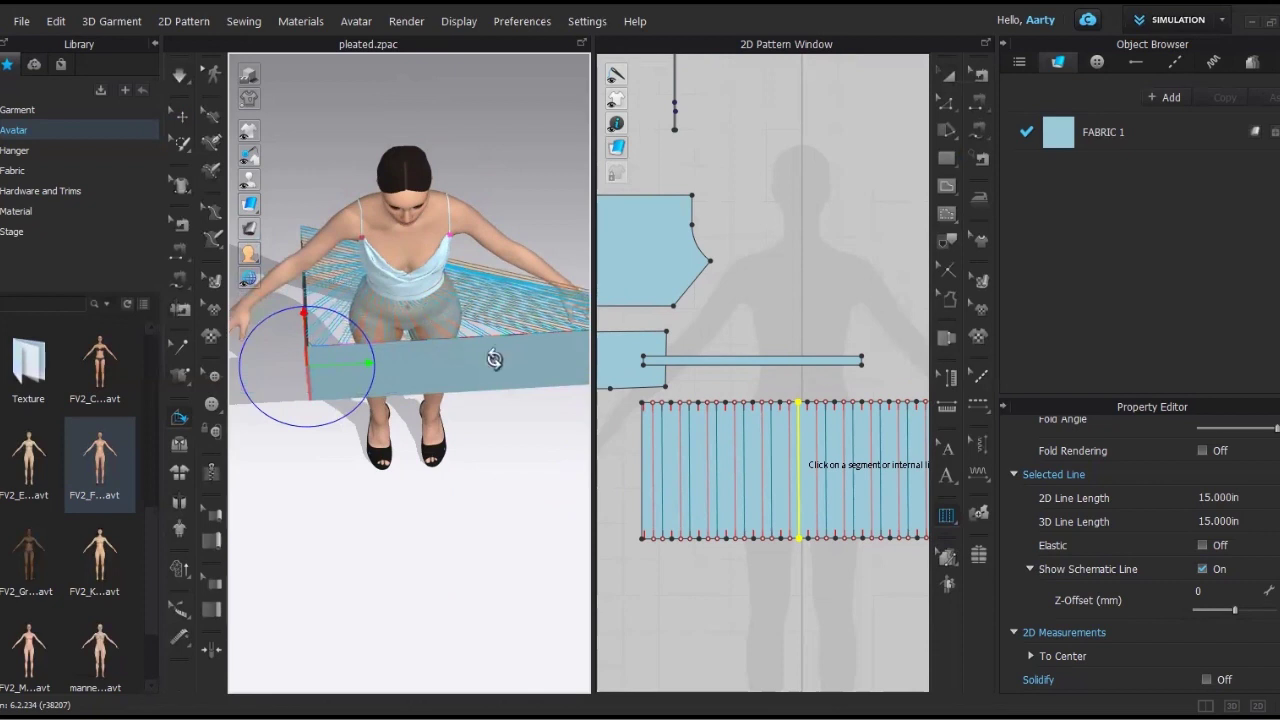
pyautogui.click(500, 374)
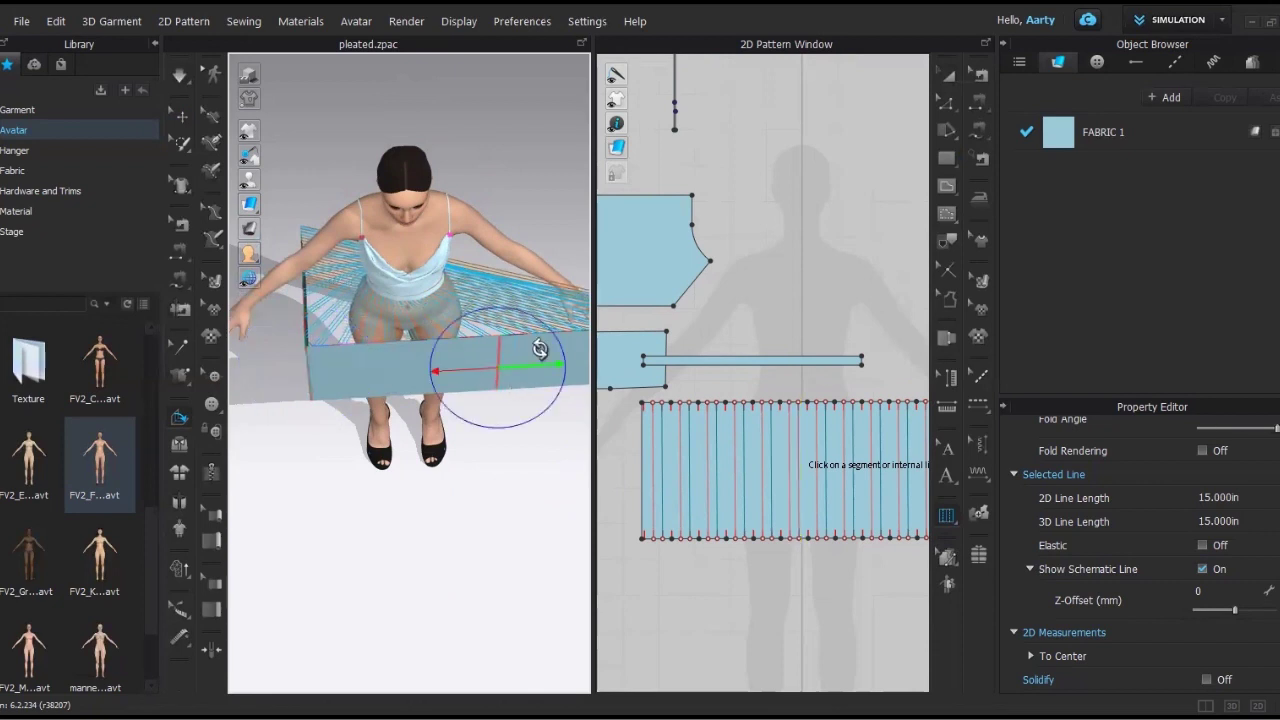
pyautogui.moveTo(548, 340); pyautogui.dragTo(446, 288)
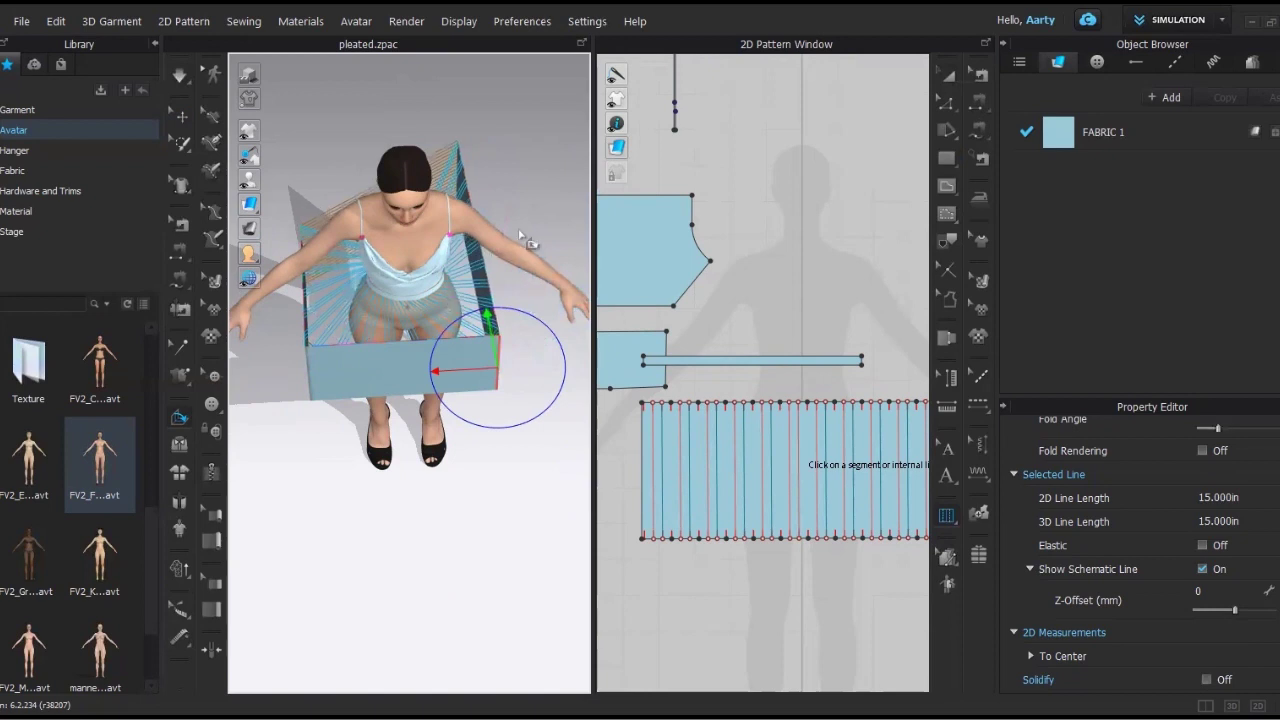
pyautogui.press('2')
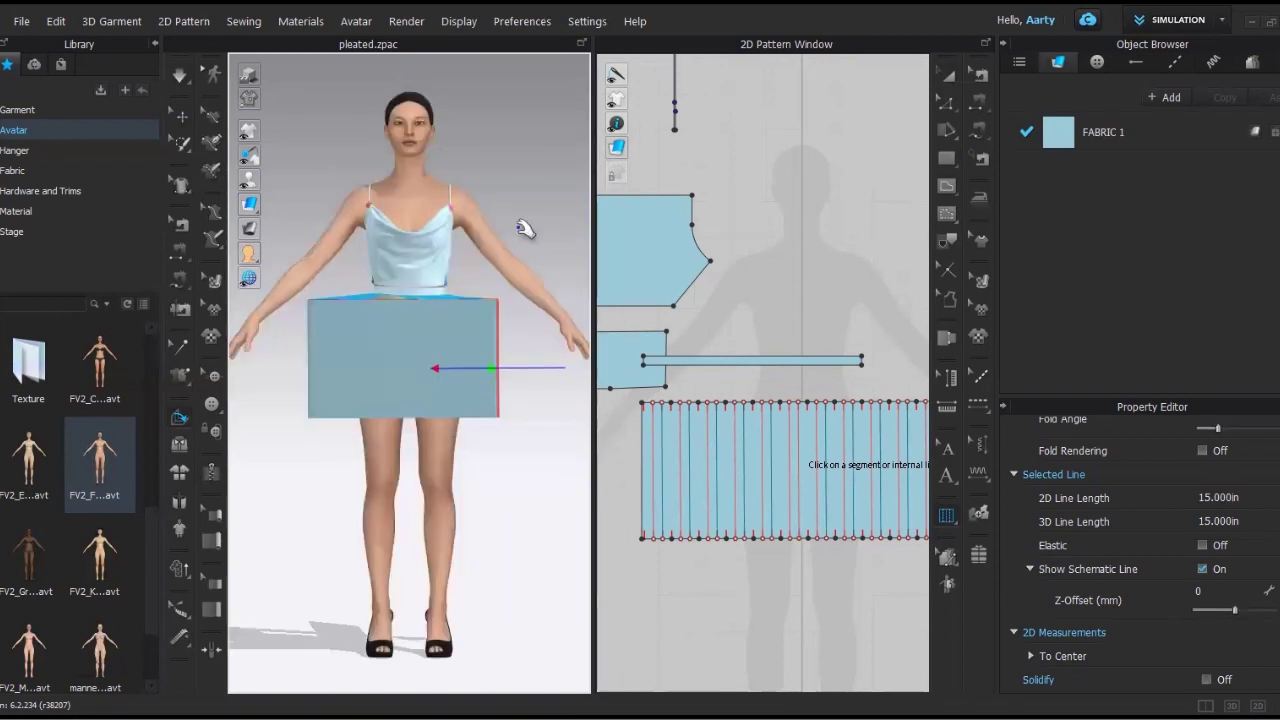
# - Simulate the pleated skirt and tug its hem on the avatar to settle the pleats
pyautogui.press('space')
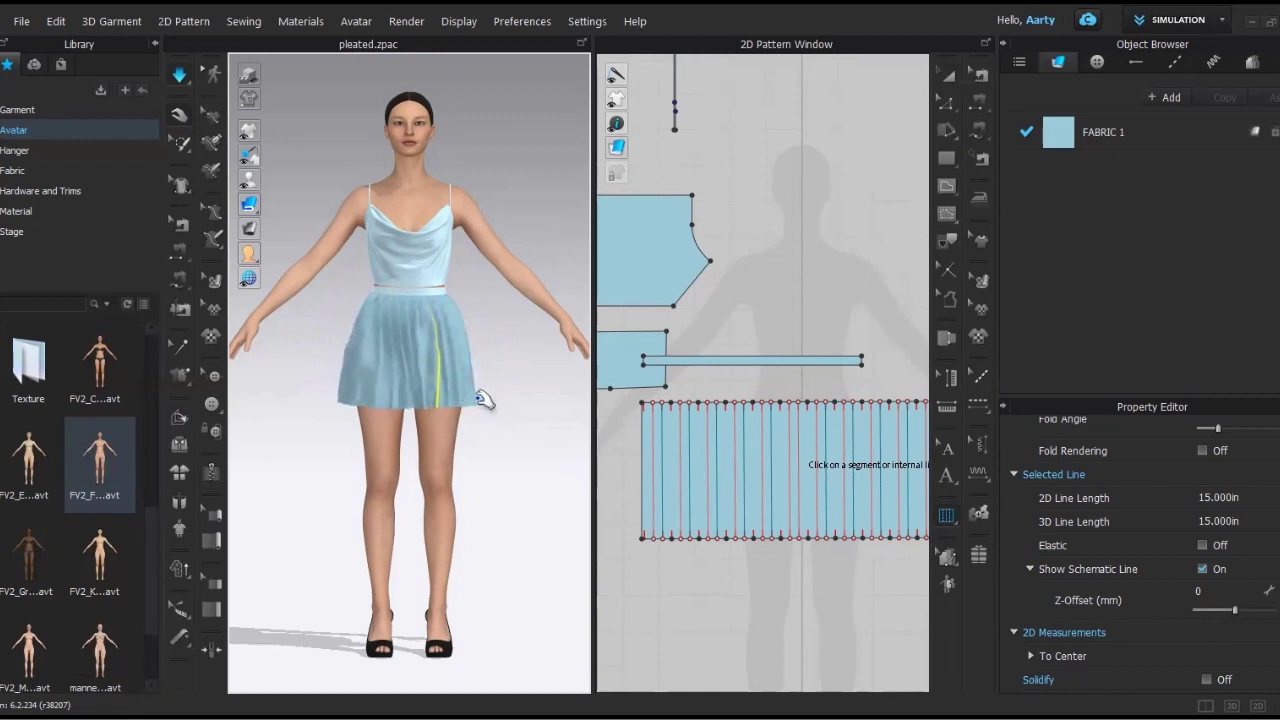
pyautogui.click(481, 397)
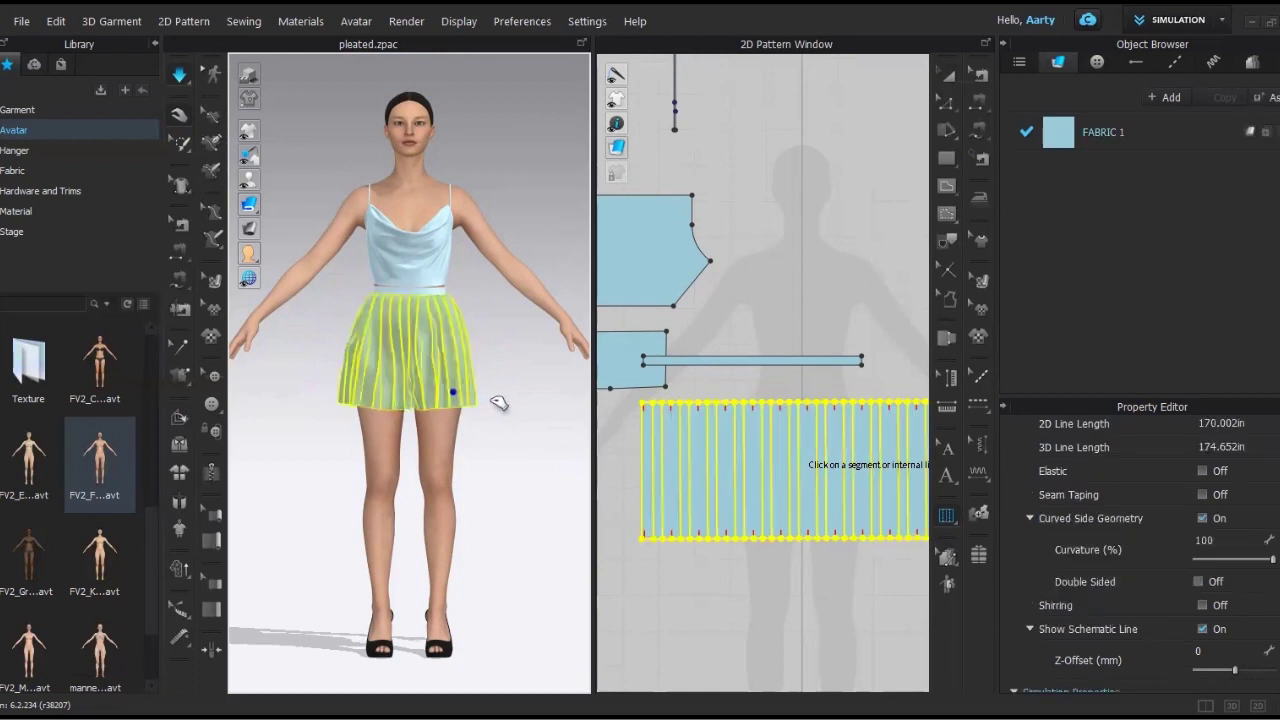
pyautogui.click(511, 461)
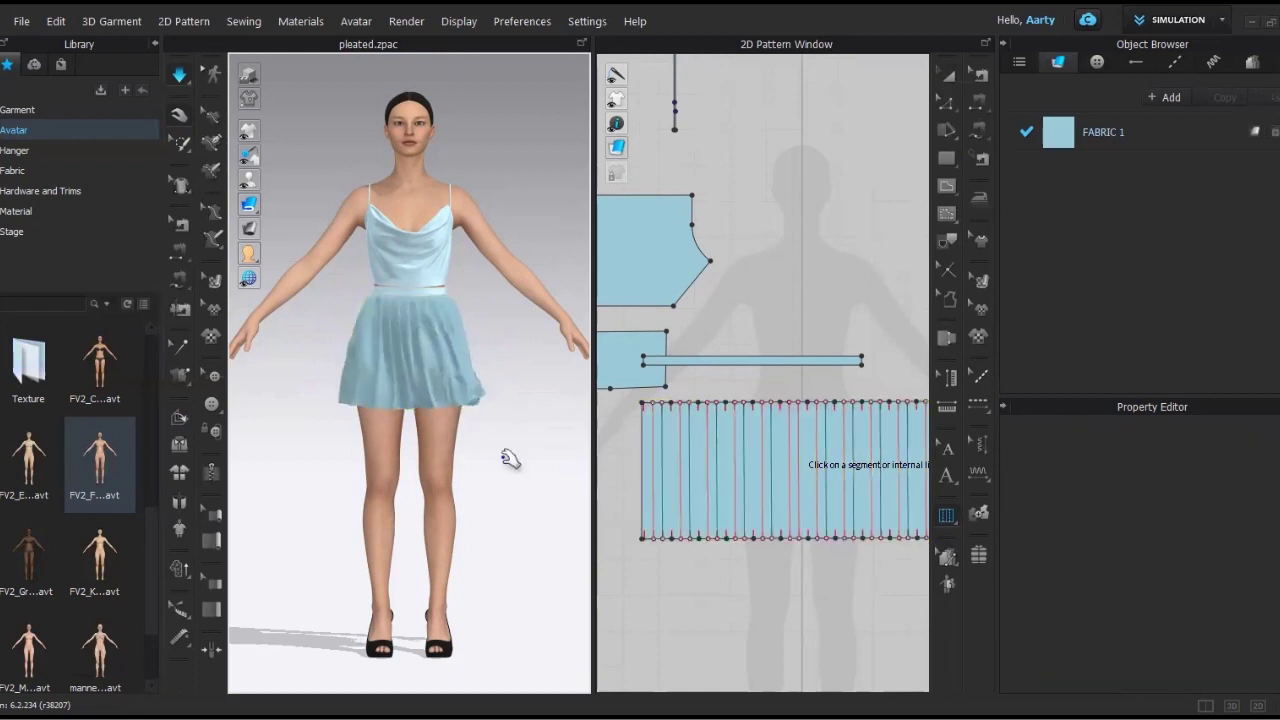
pyautogui.click(456, 400)
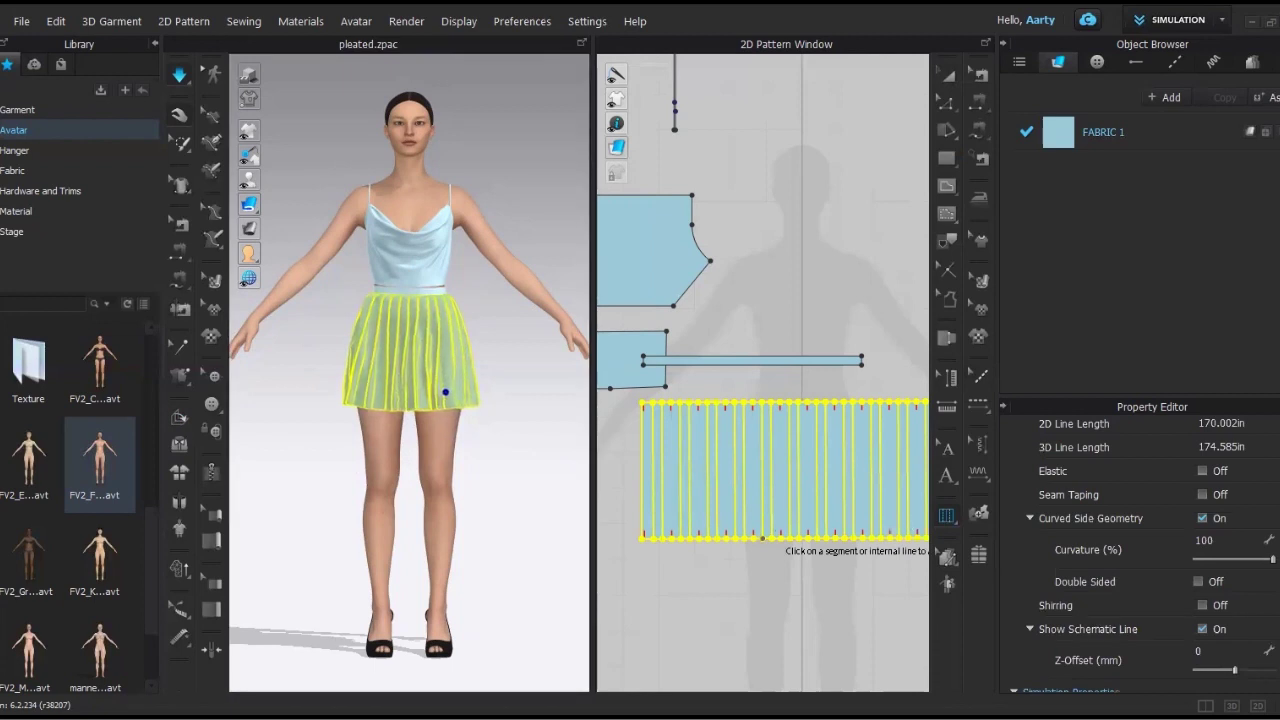
pyautogui.moveTo(445, 393); pyautogui.dragTo(447, 393)
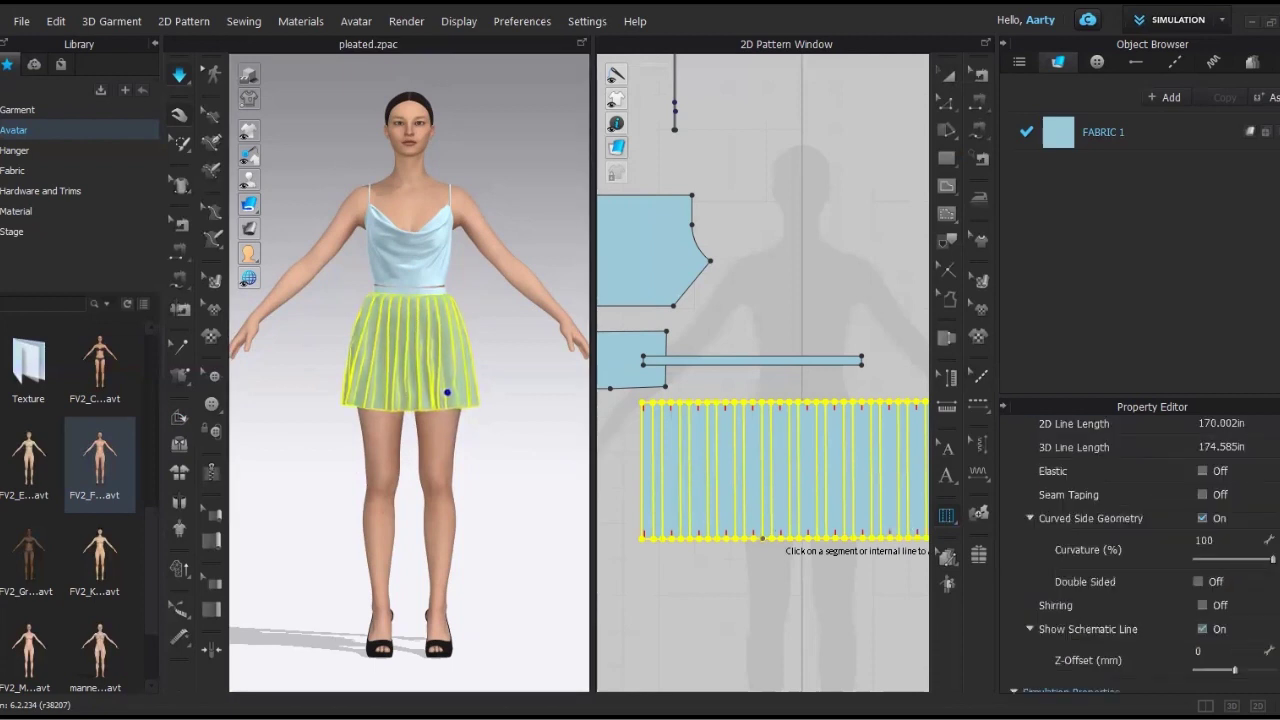
# - Set the skirt panel's particle distance to 6 mm and deselect the panel
pyautogui.scroll(-5, 1191, 515)
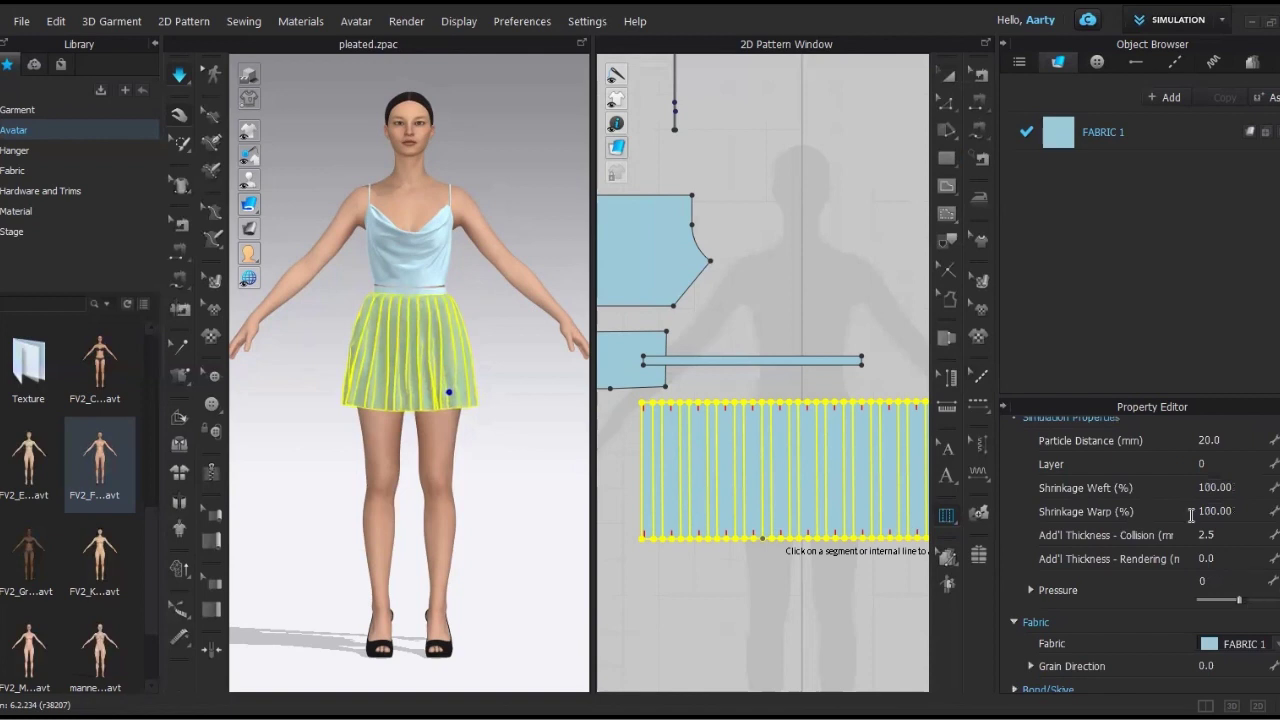
pyautogui.click(1237, 440)
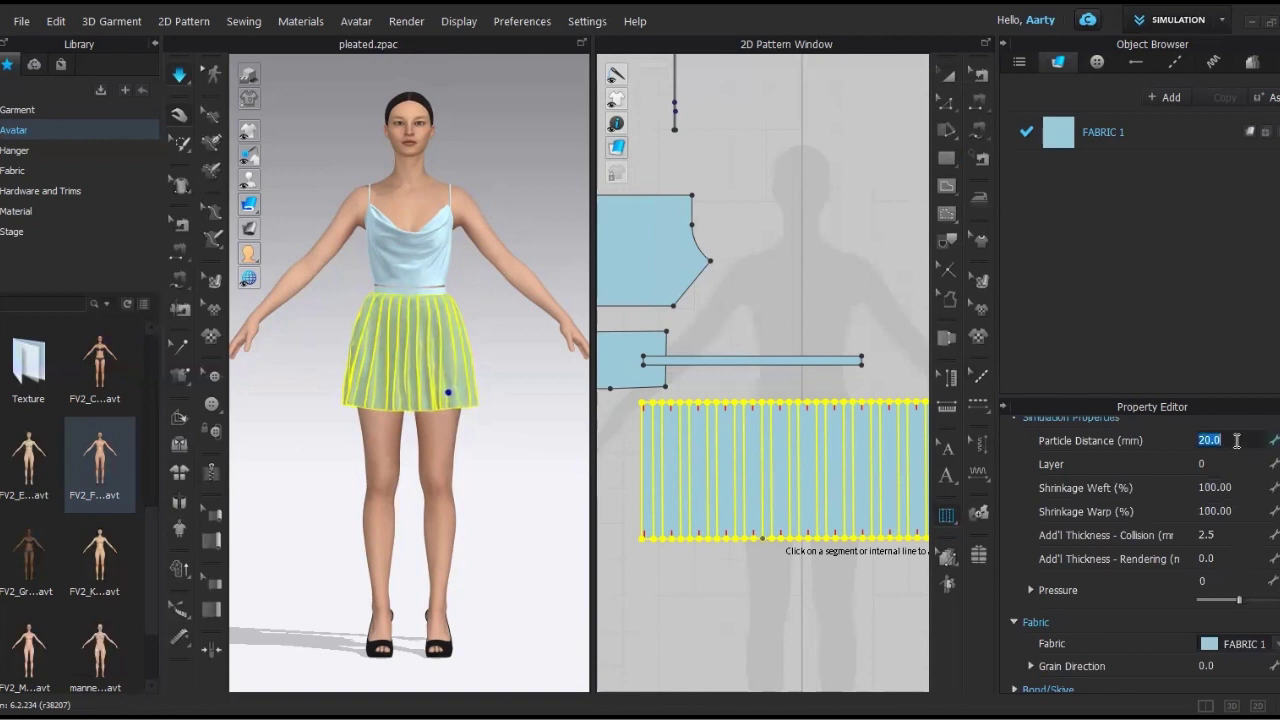
pyautogui.write('6')
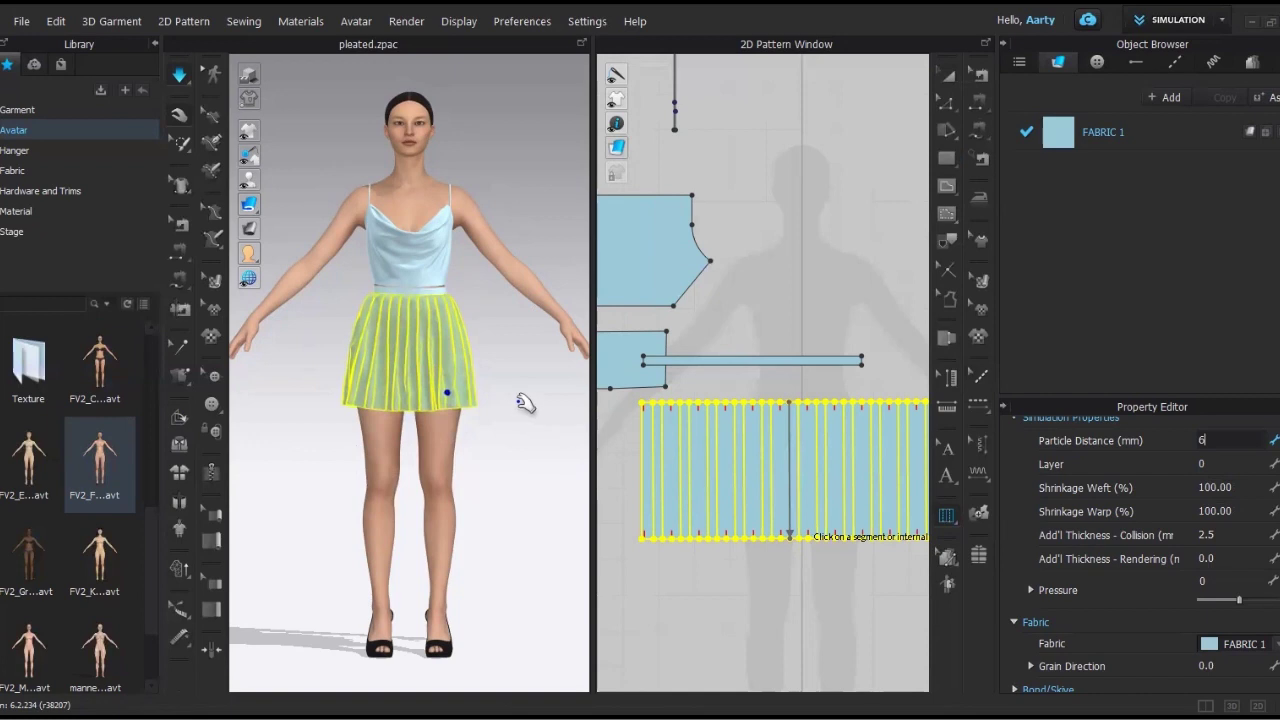
pyautogui.click(522, 400)
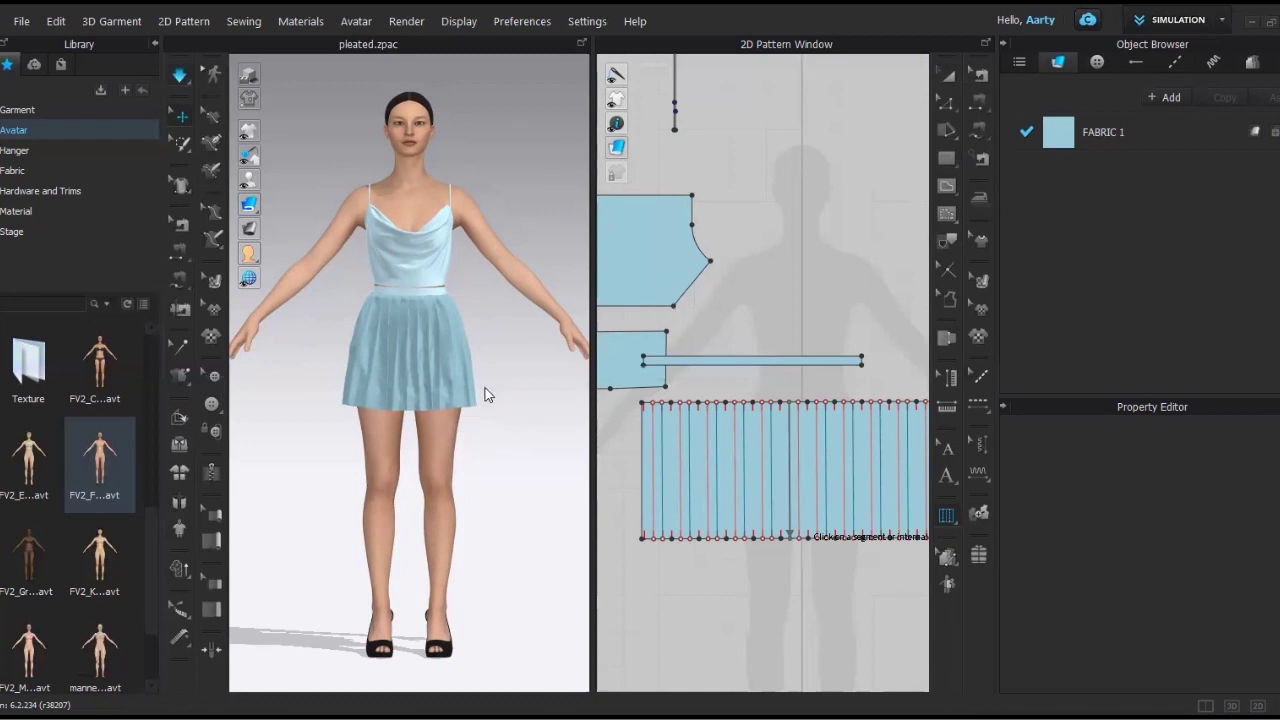
# - Pull the skirt's hem near the avatar's right thigh during simulation to refine the pleats, and deselect the panel
pyautogui.click(485, 395)
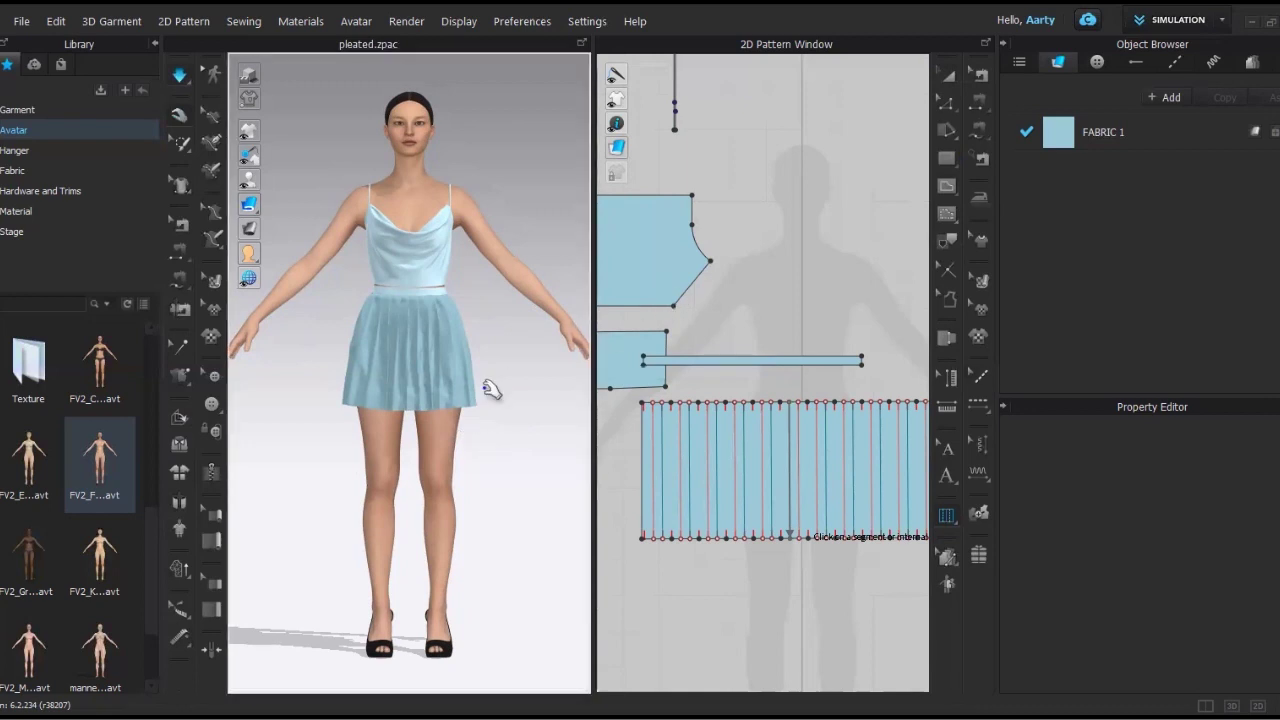
pyautogui.click(359, 400)
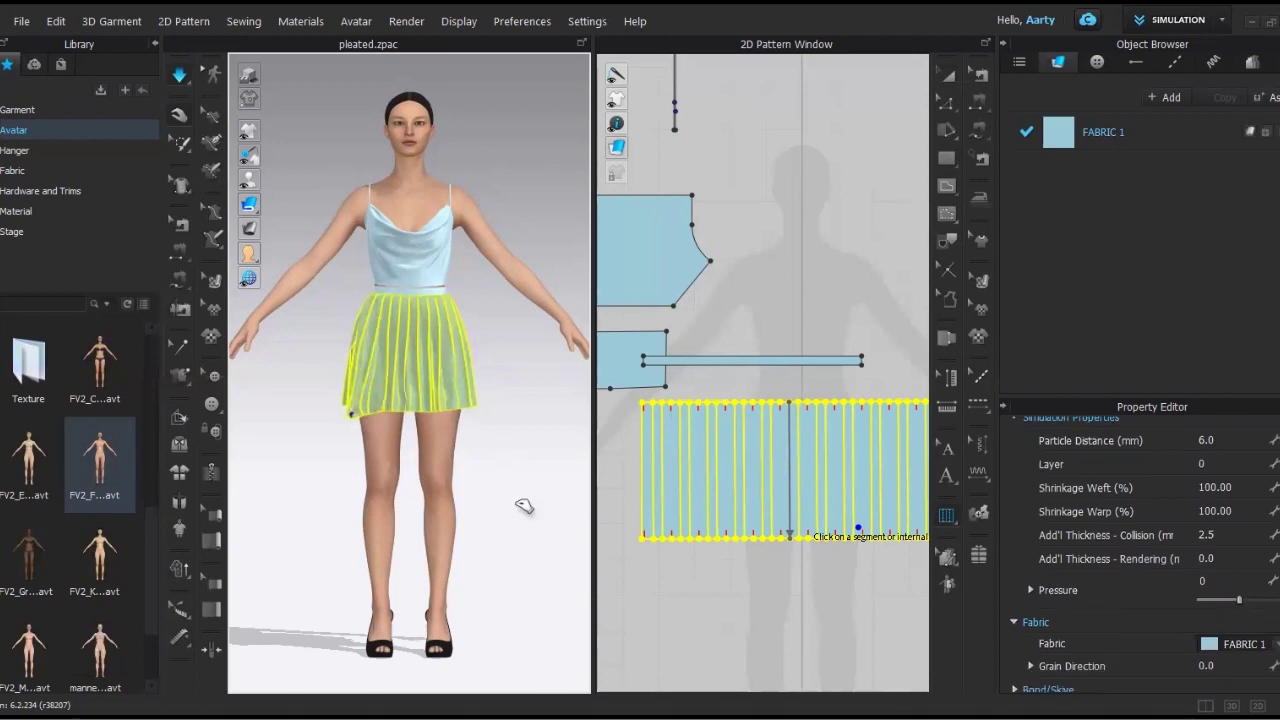
pyautogui.click(551, 540)
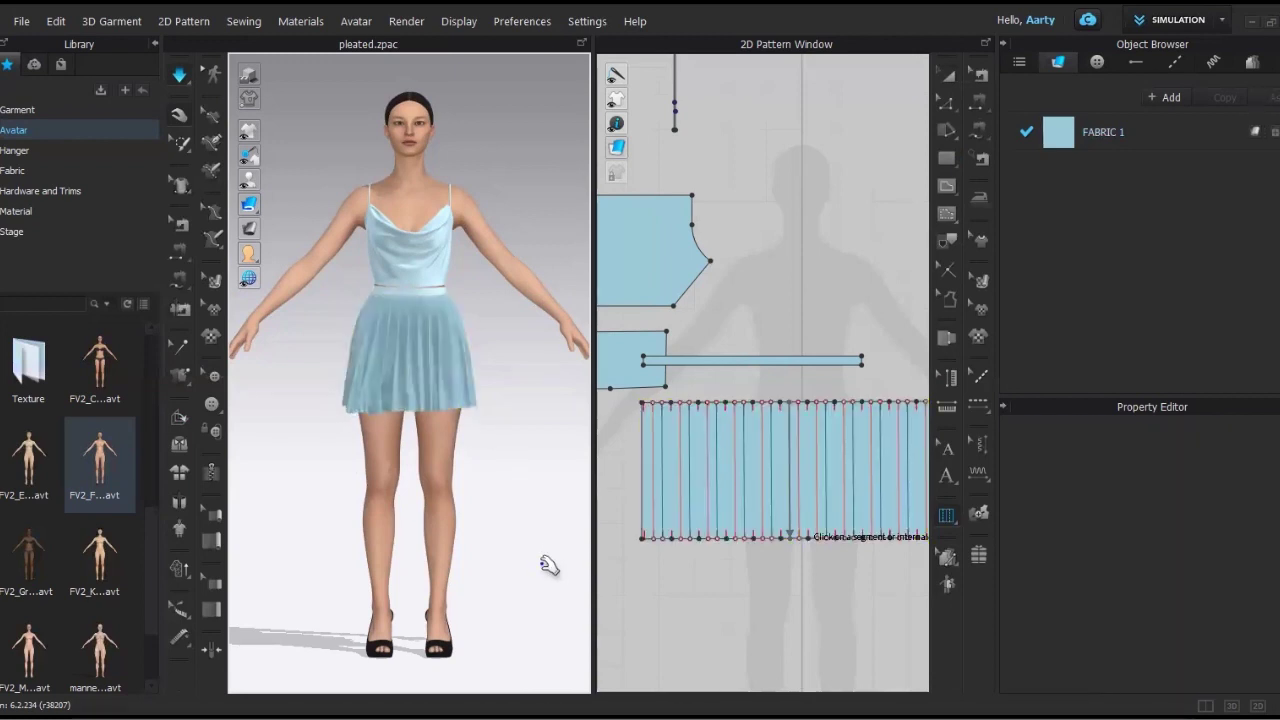